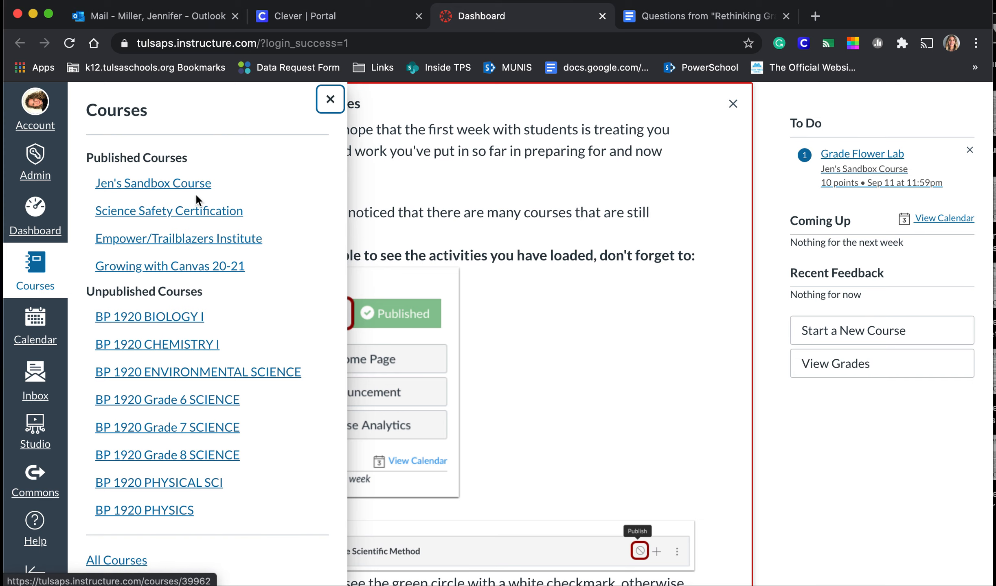
- Open the published sandbox course and go to its Outcomes page
{"action": "left_click", "coordinate": [182, 186]}
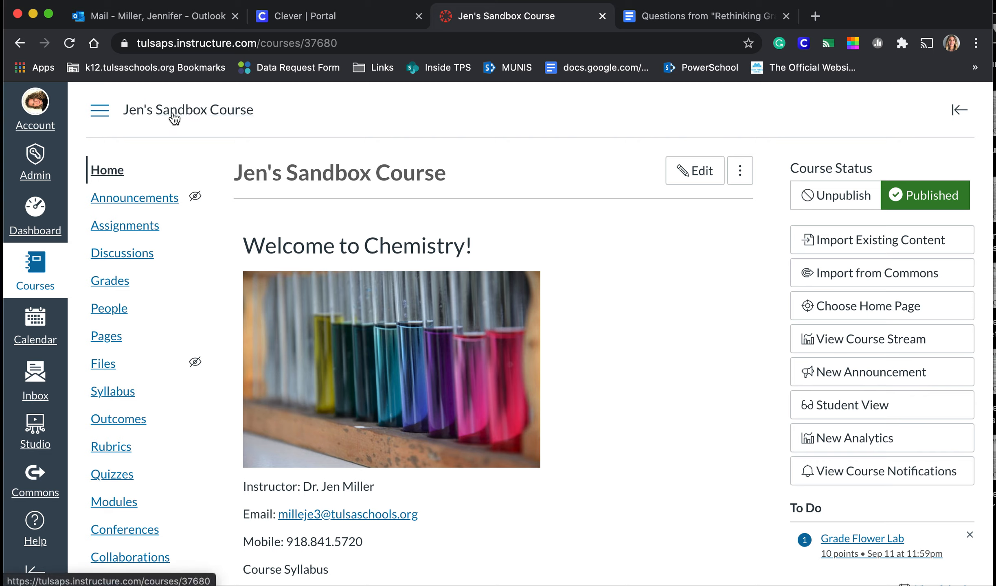
{"action": "left_click", "coordinate": [110, 427]}
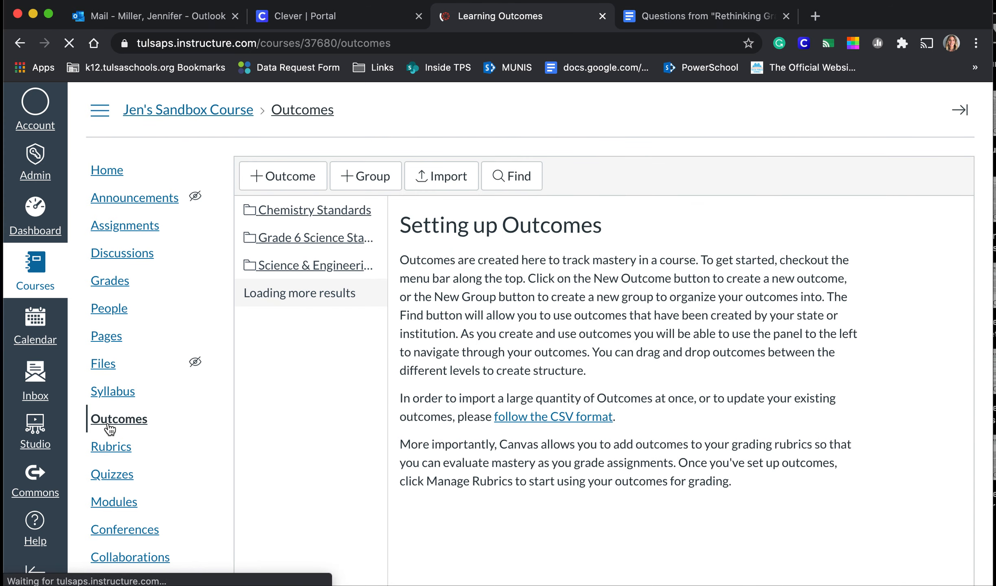
{"action": "left_click", "coordinate": [969, 111]}
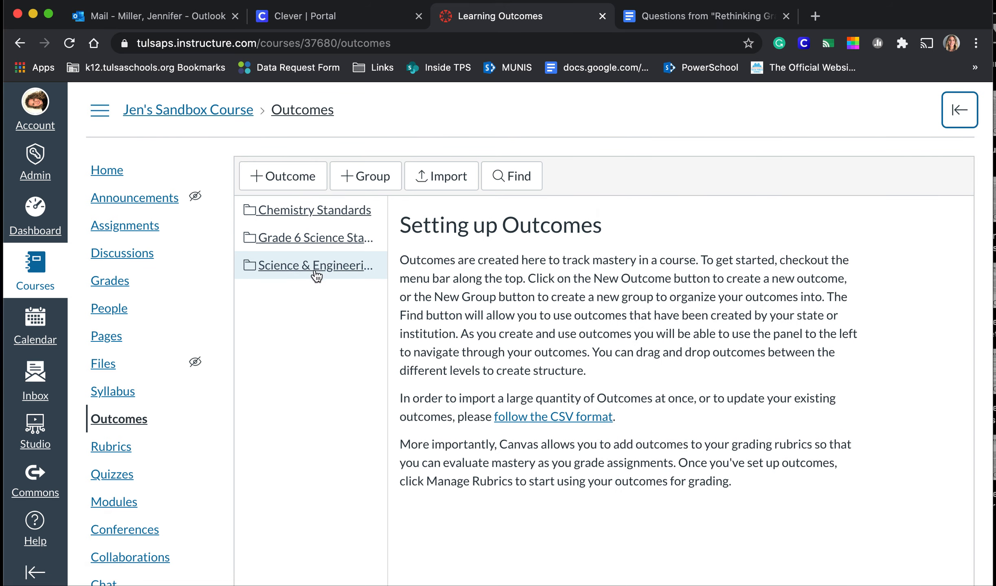
- Browse the account standards for the Tulsa Public Schools group in Find Outcomes, and close the finder
{"action": "left_click", "coordinate": [514, 178]}
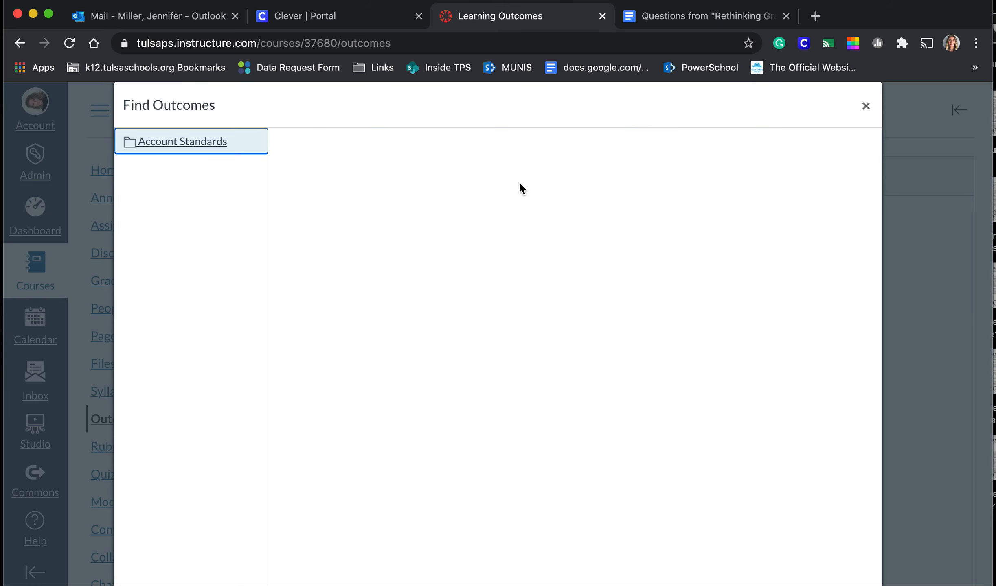
{"action": "left_click", "coordinate": [197, 148]}
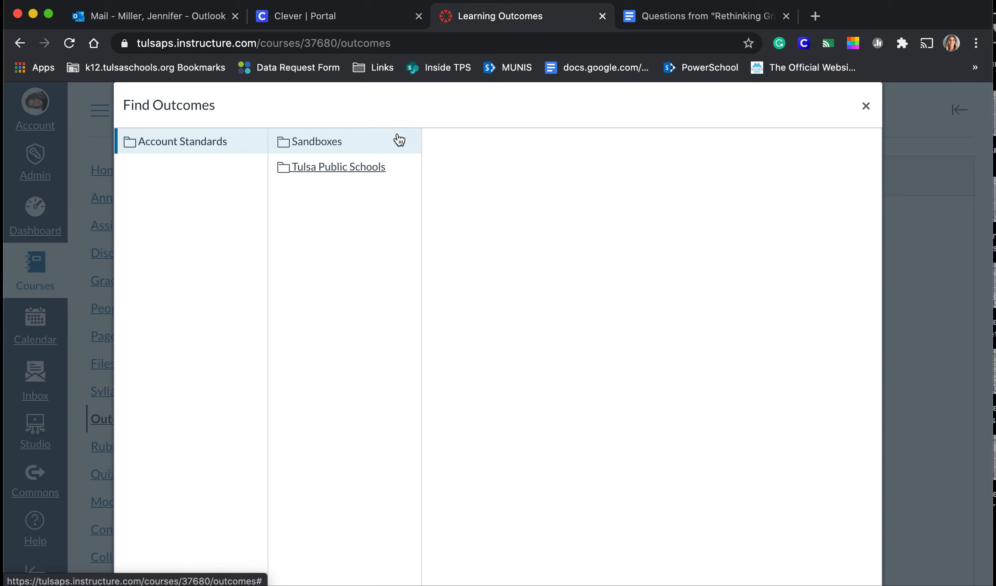
{"action": "left_click", "coordinate": [328, 170]}
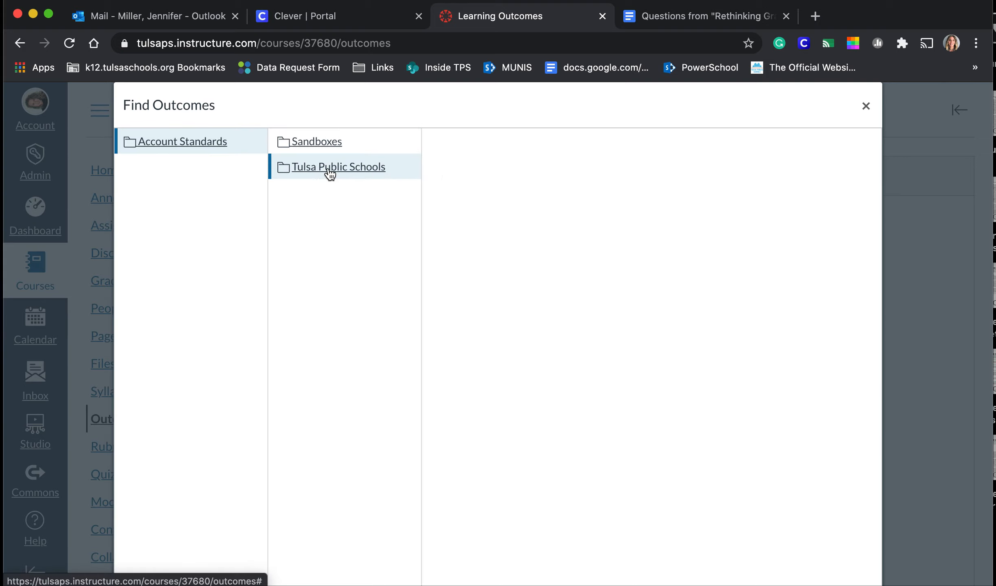
{"action": "left_click", "coordinate": [865, 112]}
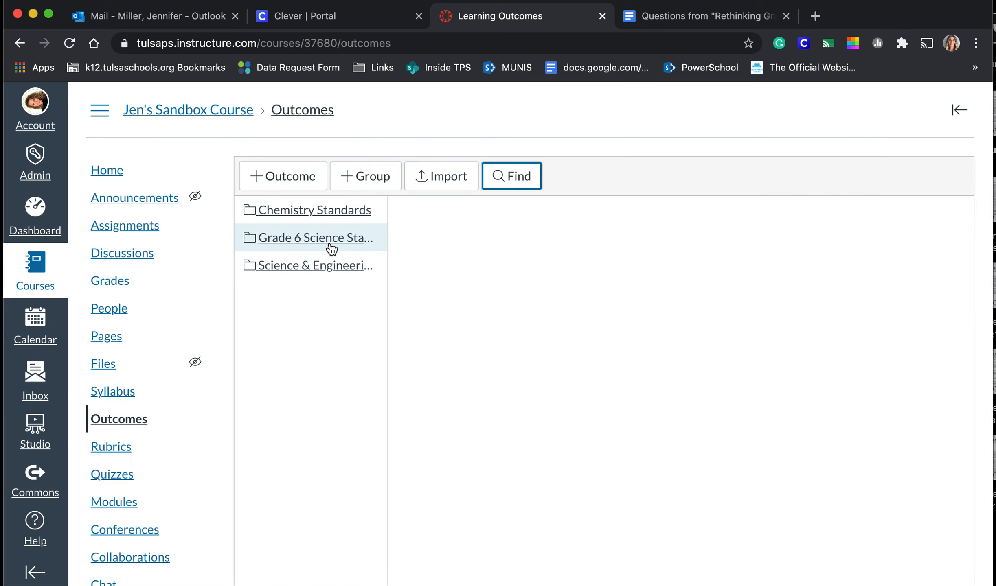
- Examine the SEP.1 outcome in the Science & Engineering Practices group, including its description, mastery ratings, points and calculation method
{"action": "left_click", "coordinate": [280, 249]}
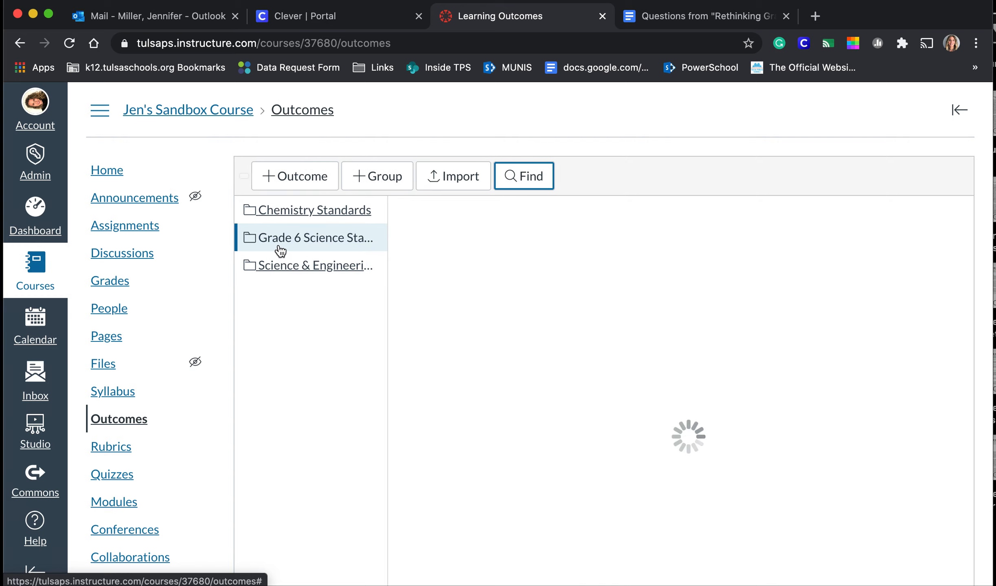
{"action": "left_click", "coordinate": [296, 278]}
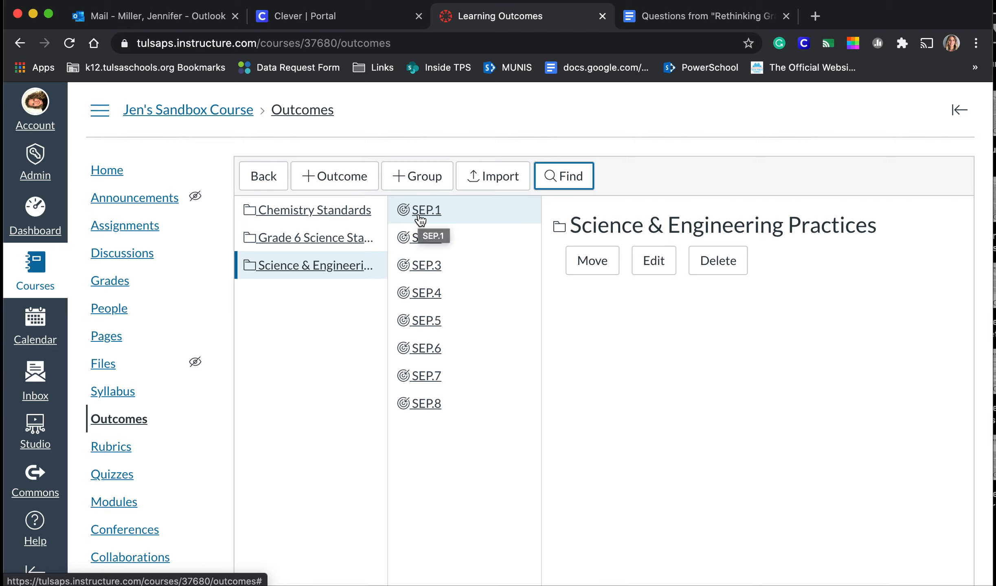
{"action": "left_click", "coordinate": [420, 220]}
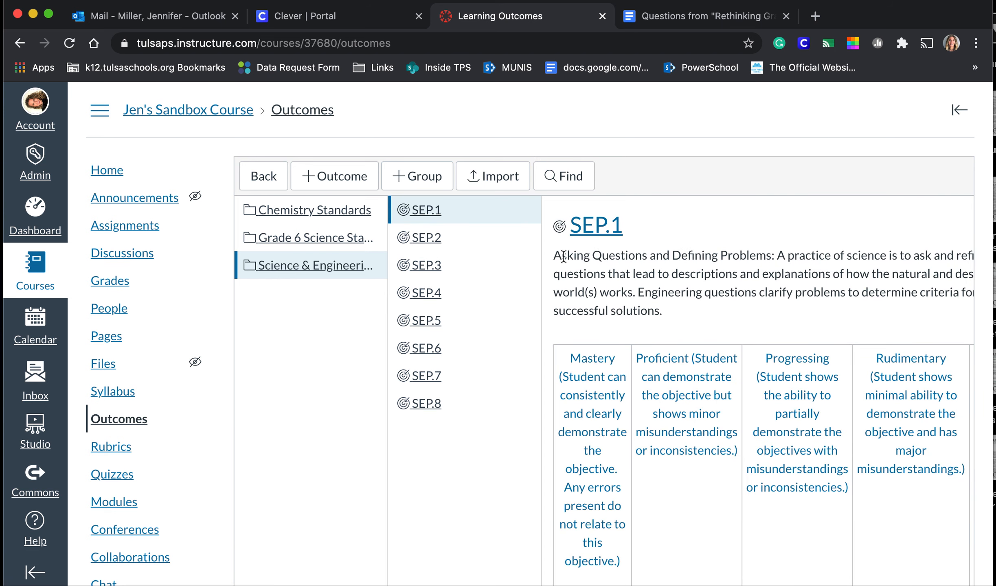
{"action": "scroll", "coordinate": [643, 422], "scroll_direction": "down", "scroll_amount": 4}
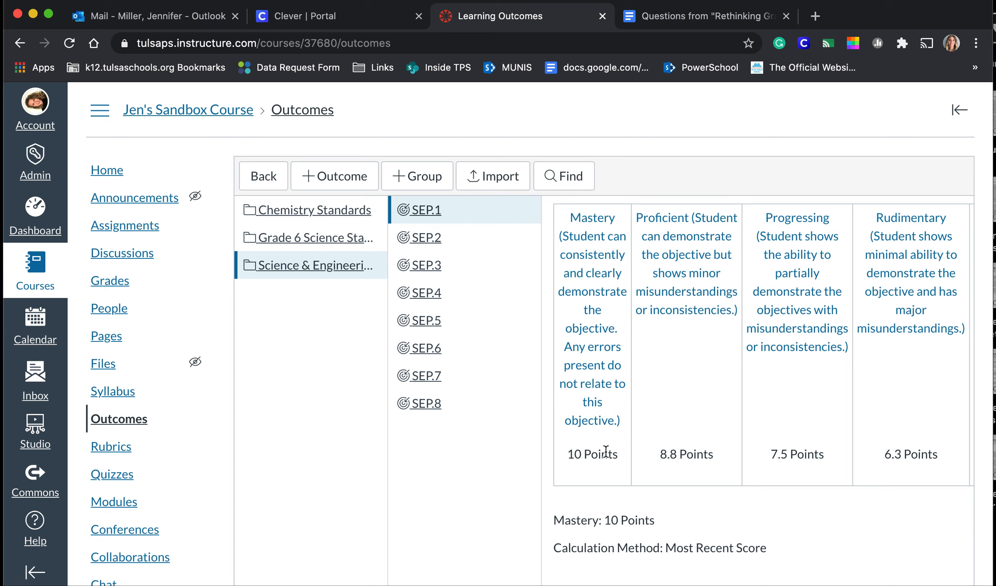
{"action": "scroll", "coordinate": [675, 494], "scroll_direction": "down", "scroll_amount": 5}
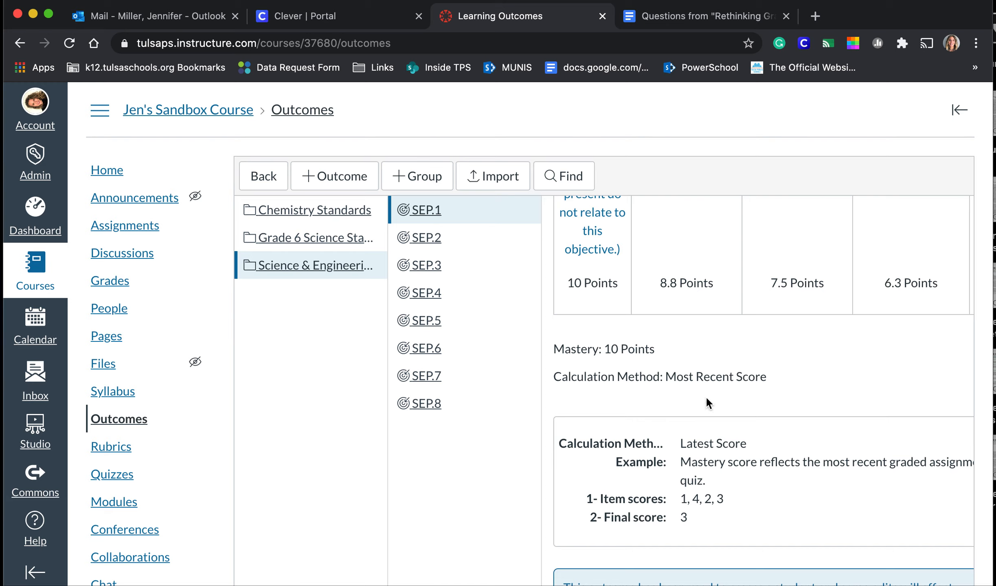
{"action": "scroll", "coordinate": [741, 376], "scroll_direction": "down", "scroll_amount": 5}
{"action": "scroll", "coordinate": [741, 375], "scroll_direction": "up", "scroll_amount": 5}
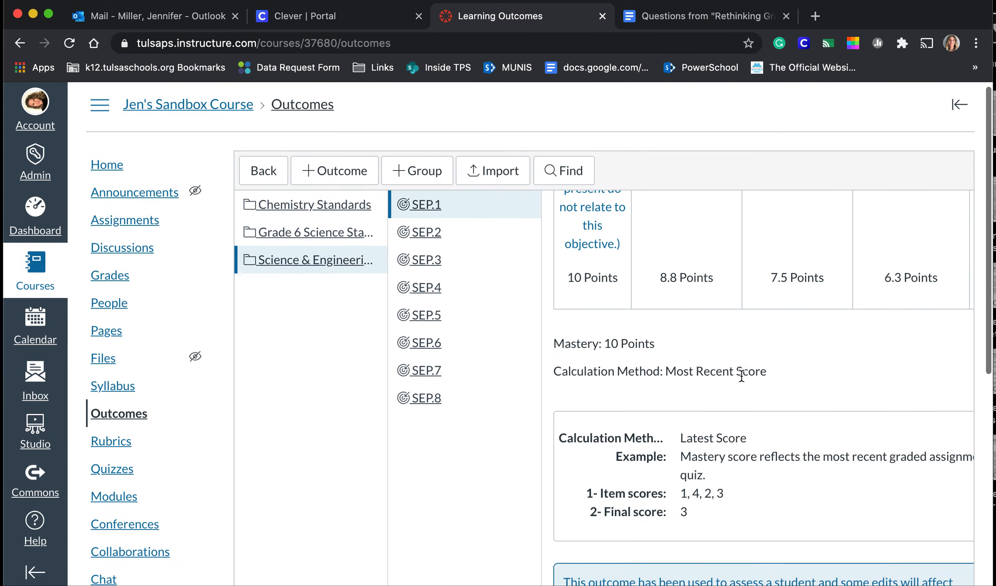
{"action": "scroll", "coordinate": [741, 376], "scroll_direction": "down", "scroll_amount": 5}
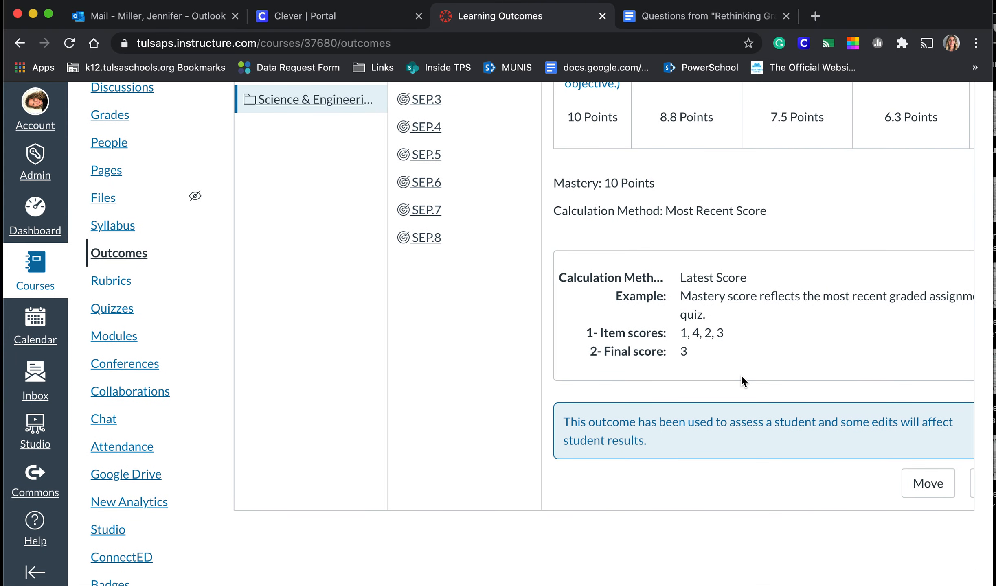
{"action": "scroll", "coordinate": [740, 376], "scroll_direction": "up", "scroll_amount": 6}
{"action": "scroll", "coordinate": [432, 344], "scroll_direction": "up", "scroll_amount": 3}
{"action": "scroll", "coordinate": [420, 339], "scroll_direction": "up", "scroll_amount": 2}
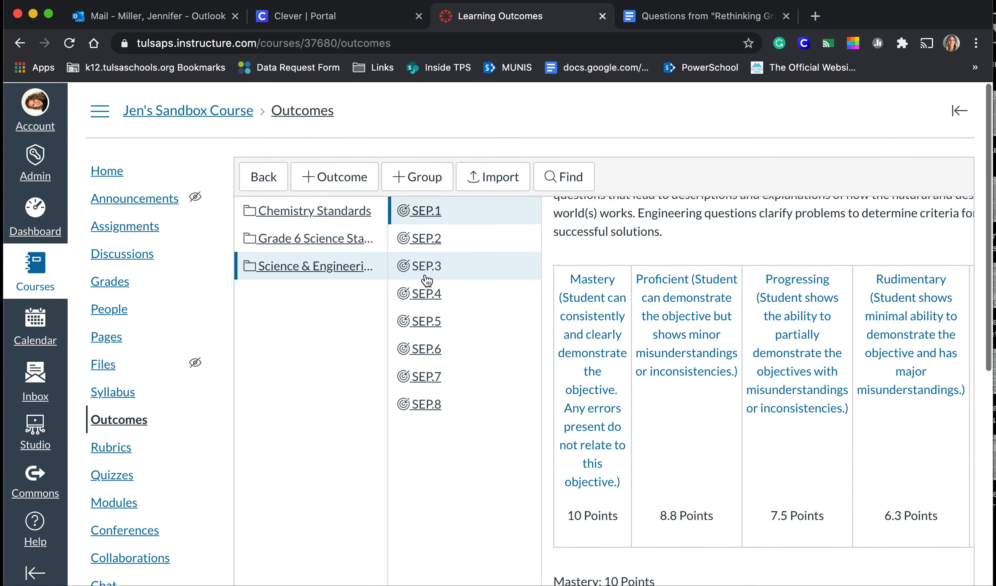
- View the SEP.3, SEP.4 and SEP.6 outcomes in the Science & Engineering Practices group
{"action": "left_click", "coordinate": [426, 265]}
{"action": "left_click", "coordinate": [426, 293]}
{"action": "left_click", "coordinate": [421, 345]}
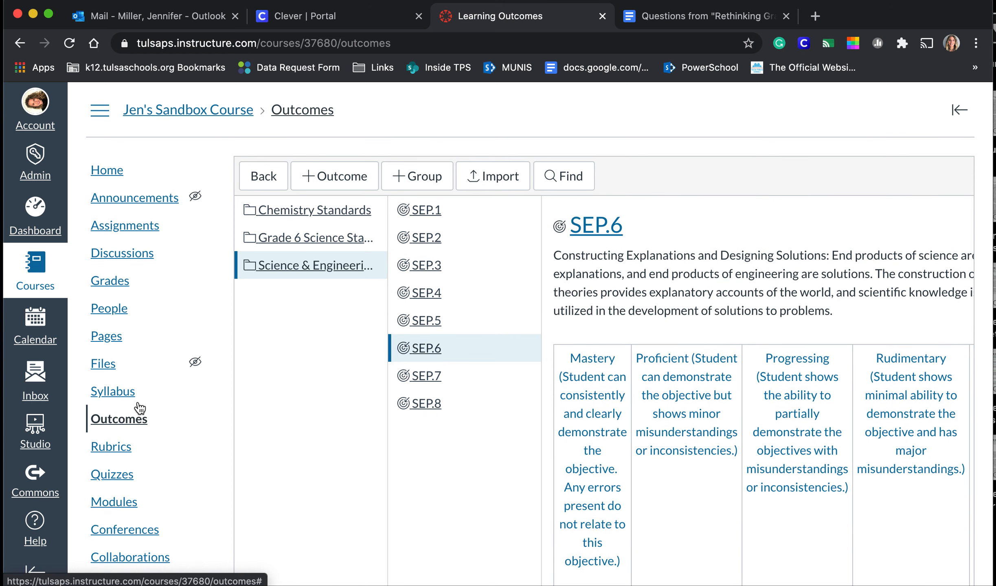
{"action": "left_click", "coordinate": [560, 176]}
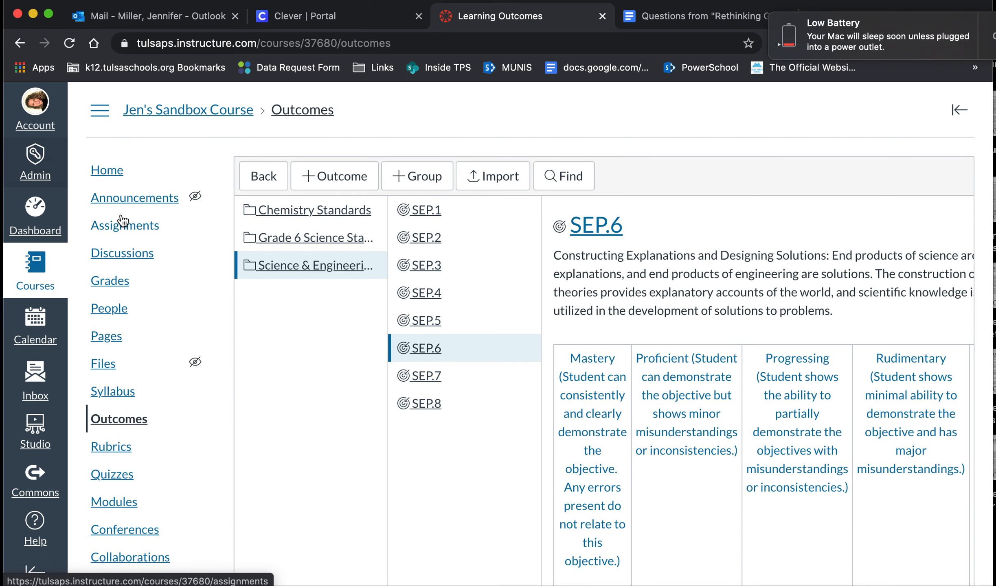
- Create a new assignment in the course and name it "Flower Lab Part 1"
{"action": "left_click", "coordinate": [122, 230]}
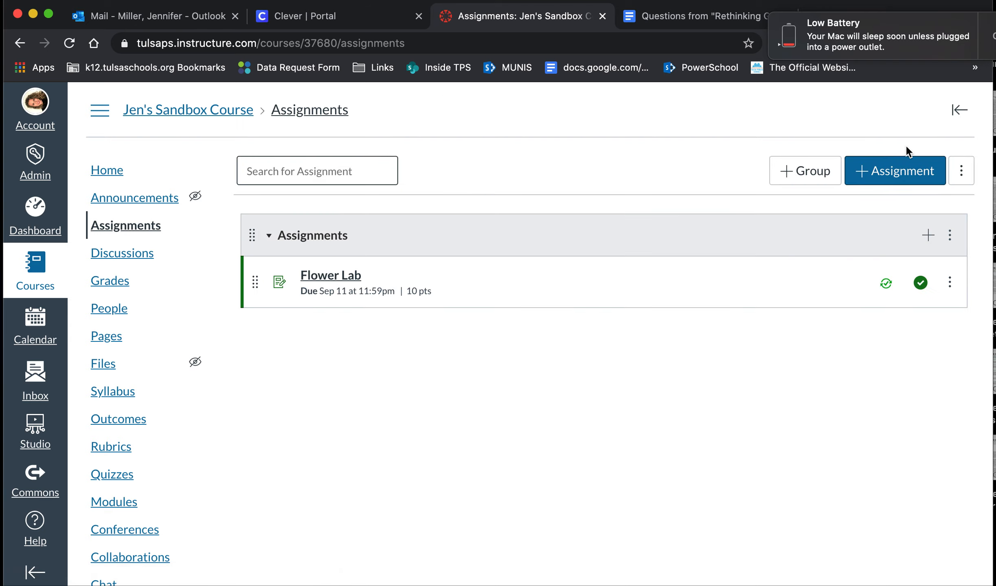
{"action": "left_click", "coordinate": [893, 173]}
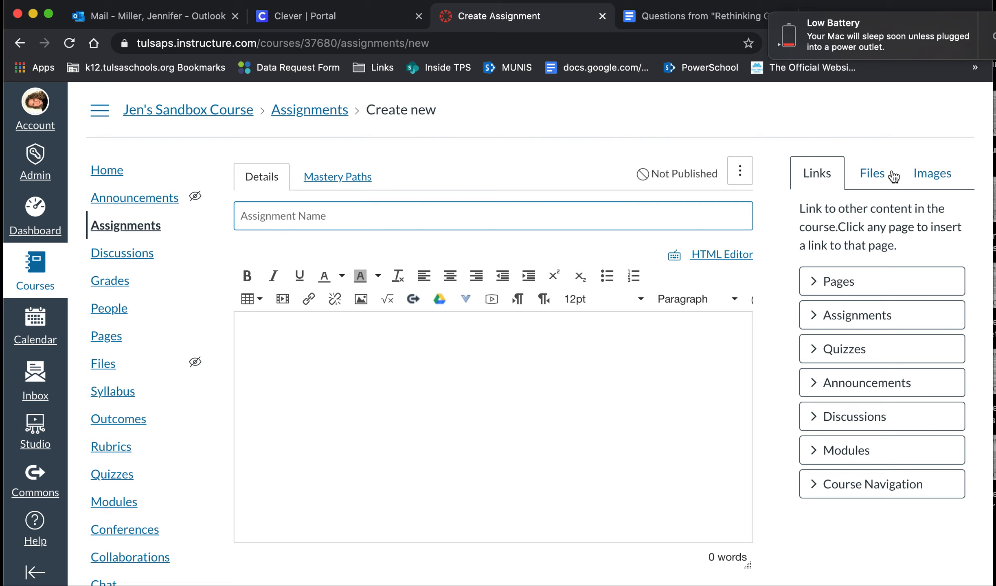
{"action": "type", "text": "Fl"}
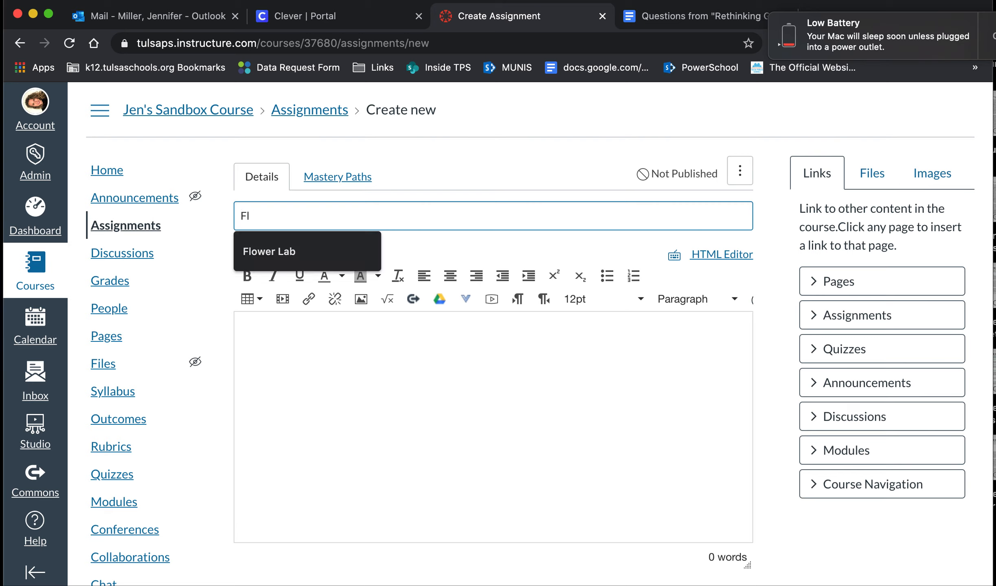
{"action": "key", "text": "Down"}
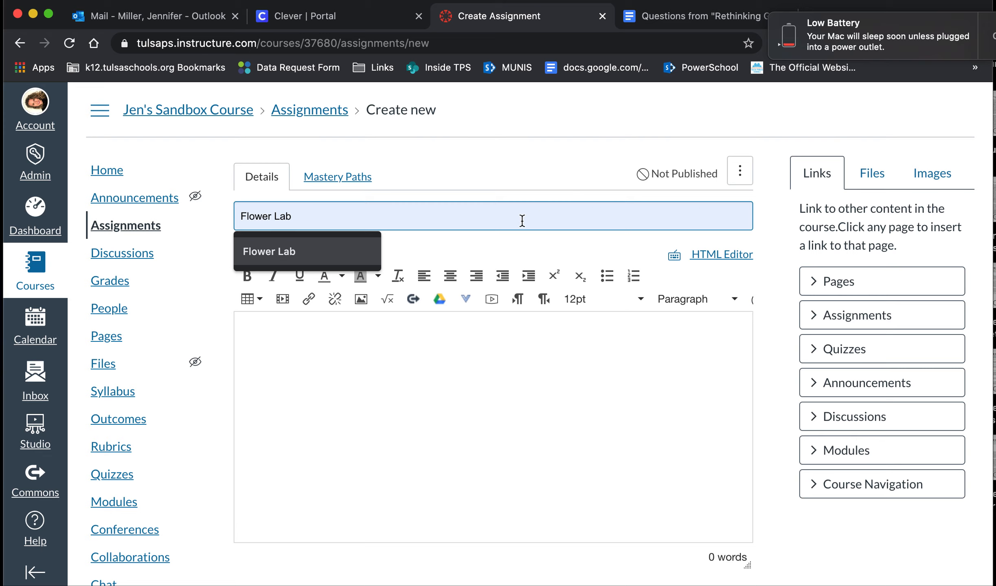
{"action": "left_click", "coordinate": [312, 214]}
{"action": "type", "text": "Flower La"}
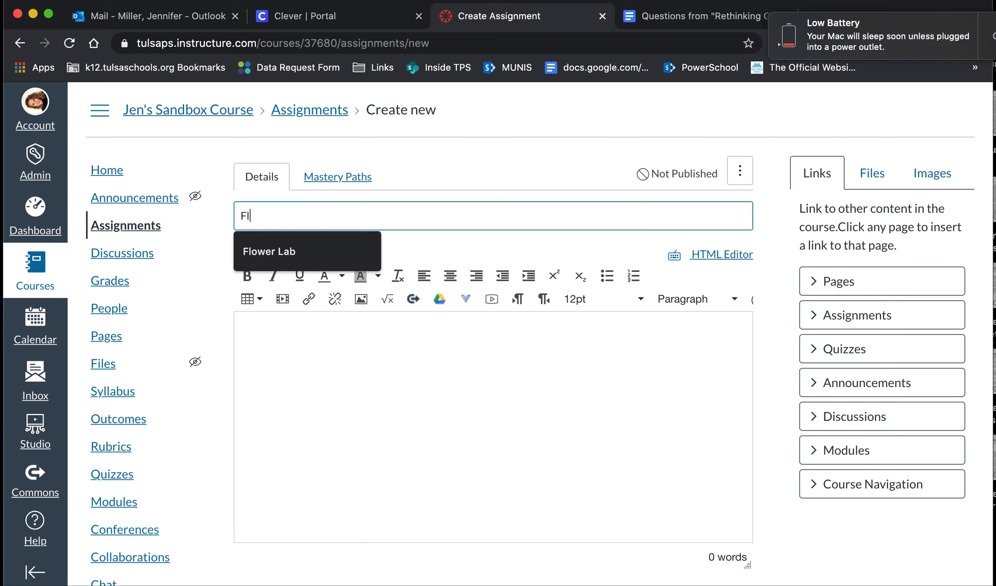
{"action": "type", "text": "b Part 1"}
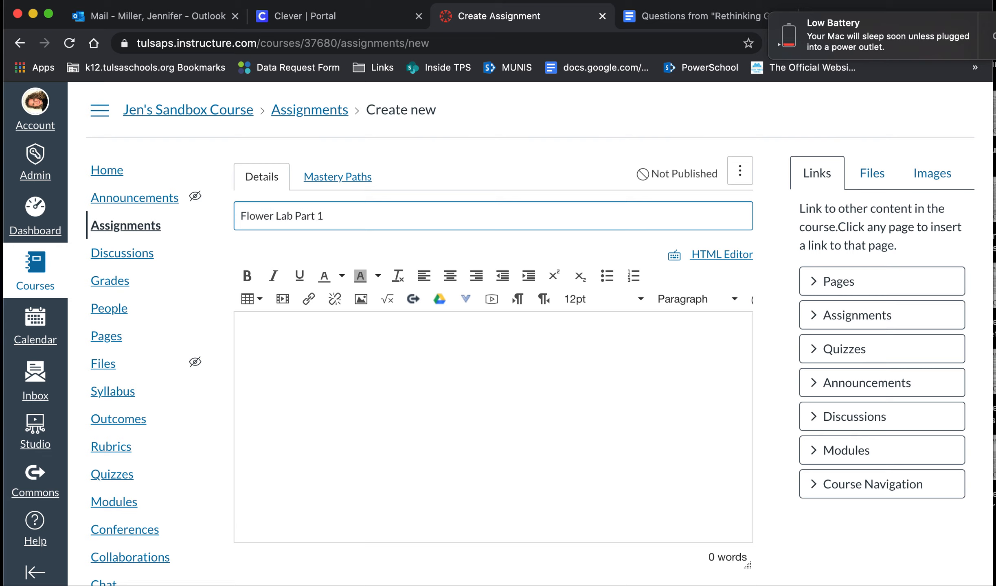
- Leave the assignment description empty and set its points to 20
{"action": "left_click", "coordinate": [283, 358]}
{"action": "scroll", "coordinate": [283, 354], "scroll_direction": "down", "scroll_amount": 5}
{"action": "scroll", "coordinate": [283, 350], "scroll_direction": "down", "scroll_amount": 2}
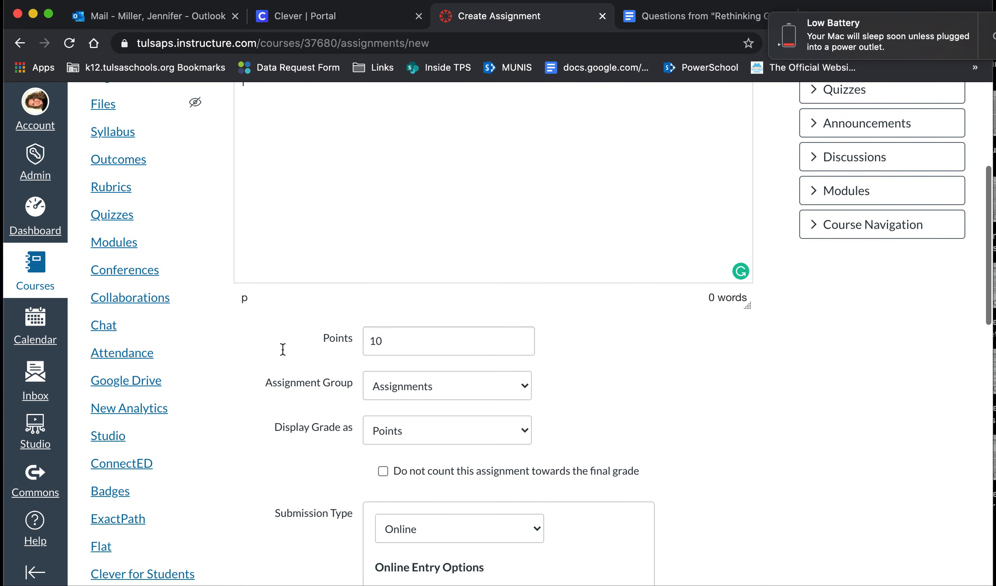
{"action": "scroll", "coordinate": [282, 349], "scroll_direction": "up", "scroll_amount": 4}
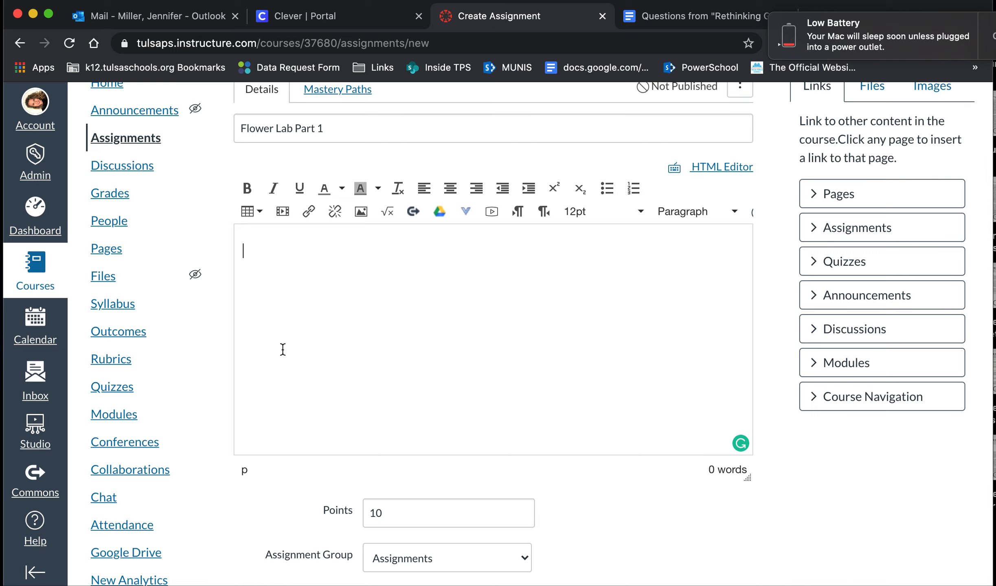
{"action": "scroll", "coordinate": [282, 349], "scroll_direction": "down", "scroll_amount": 1}
{"action": "scroll", "coordinate": [283, 349], "scroll_direction": "down", "scroll_amount": 2}
{"action": "left_click", "coordinate": [403, 404]}
{"action": "key", "text": "BackSpace"}
{"action": "key", "text": "BackSpace"}
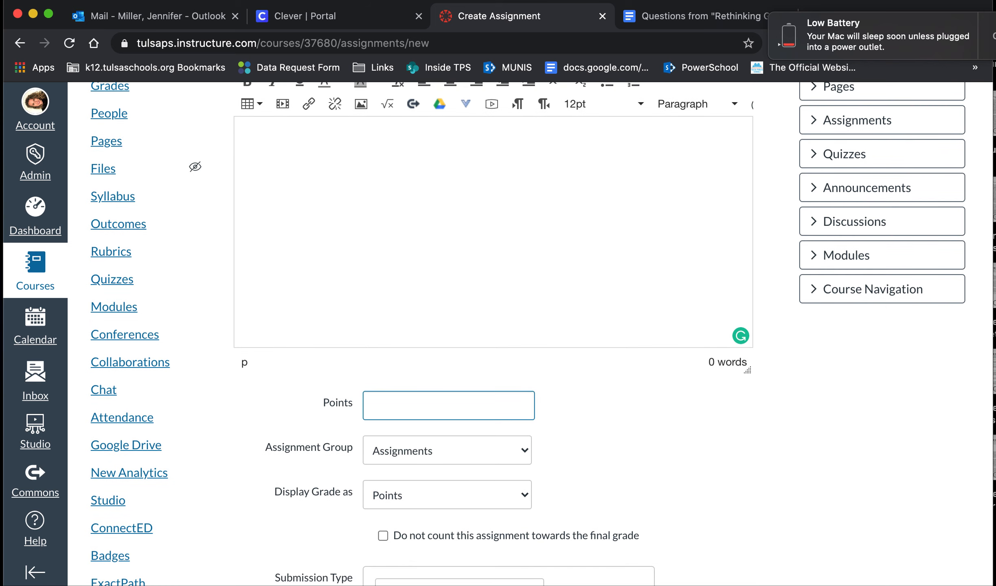
{"action": "type", "text": "20"}
- Set the assignment's due date for everyone to Sep 17 11:59pm and save it without publishing
{"action": "scroll", "coordinate": [611, 432], "scroll_direction": "down", "scroll_amount": 4}
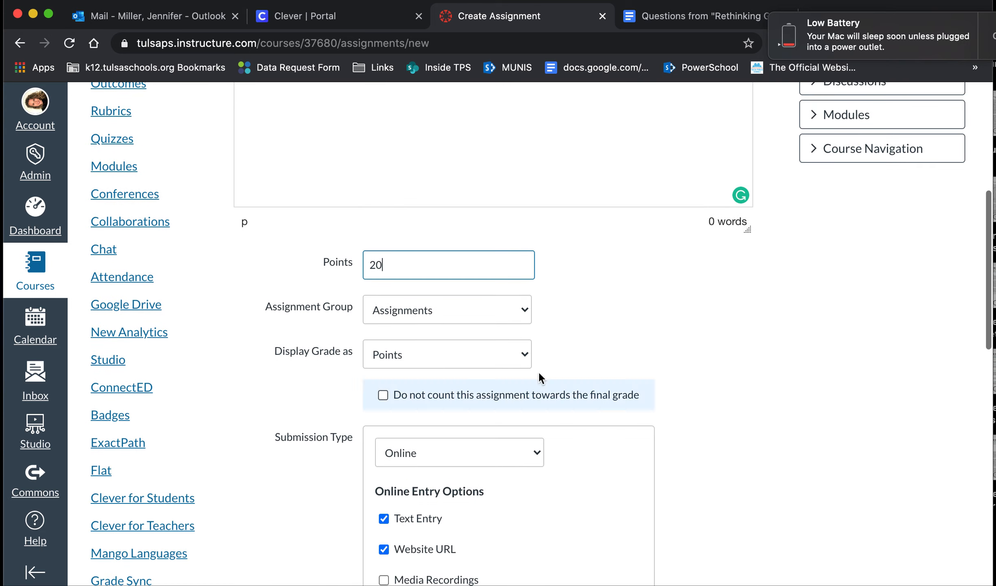
{"action": "scroll", "coordinate": [459, 303], "scroll_direction": "down", "scroll_amount": 3}
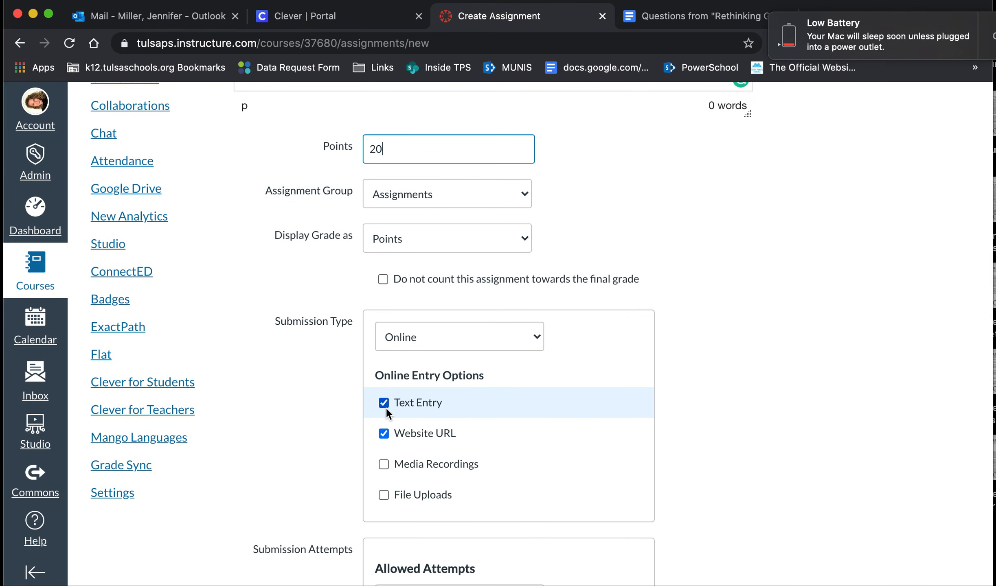
{"action": "scroll", "coordinate": [515, 427], "scroll_direction": "down", "scroll_amount": 6}
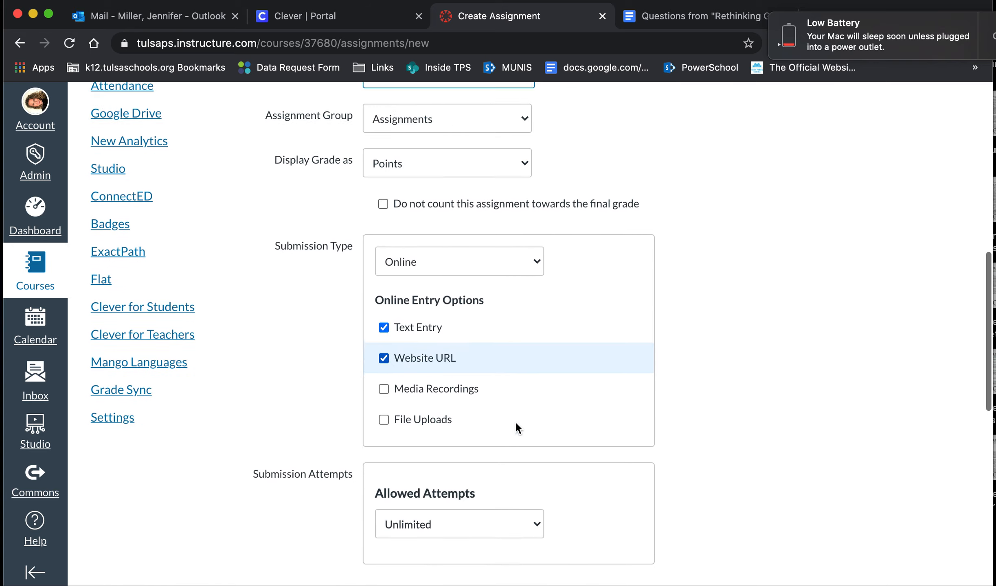
{"action": "scroll", "coordinate": [639, 425], "scroll_direction": "down", "scroll_amount": 6}
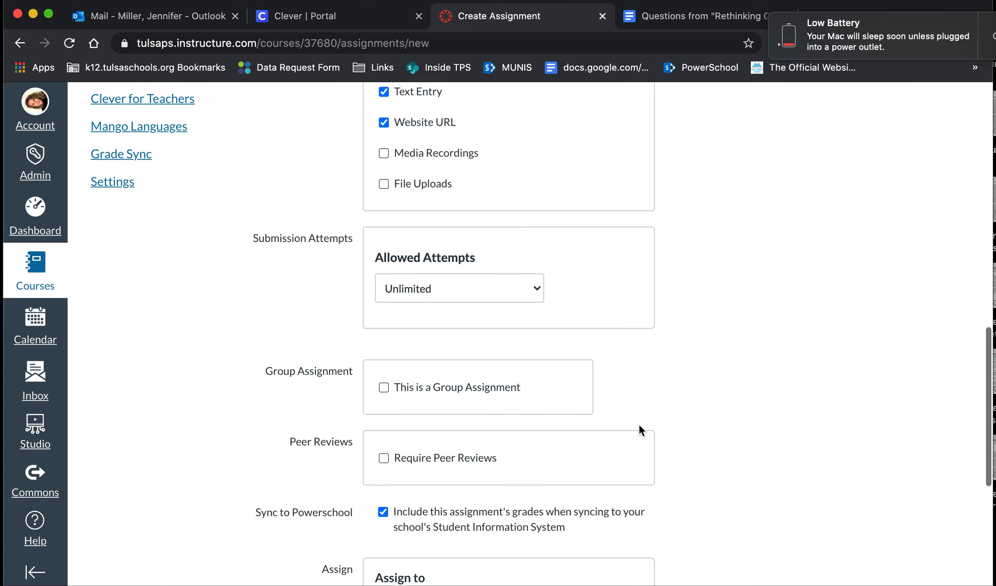
{"action": "scroll", "coordinate": [637, 430], "scroll_direction": "down", "scroll_amount": 4}
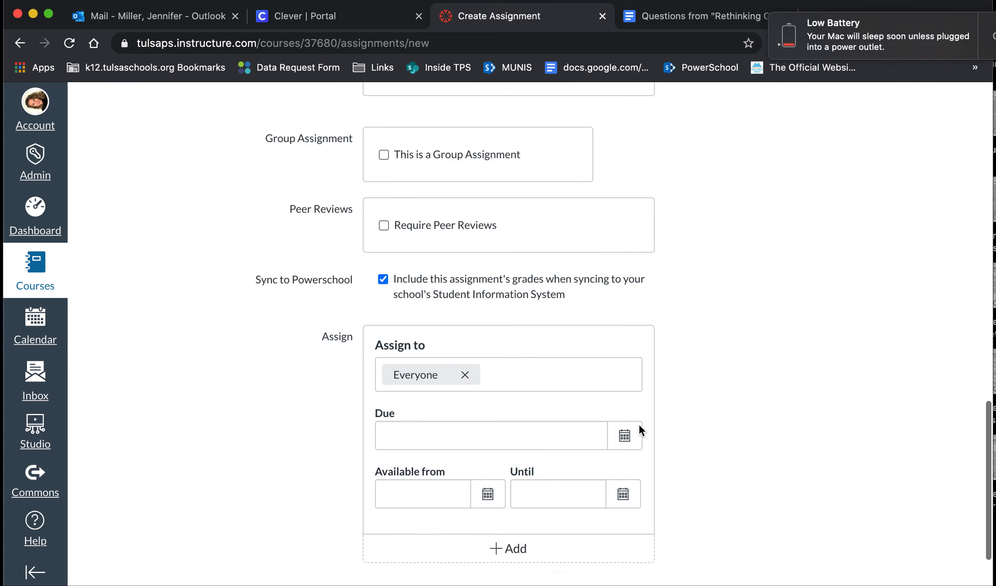
{"action": "left_click", "coordinate": [627, 352]}
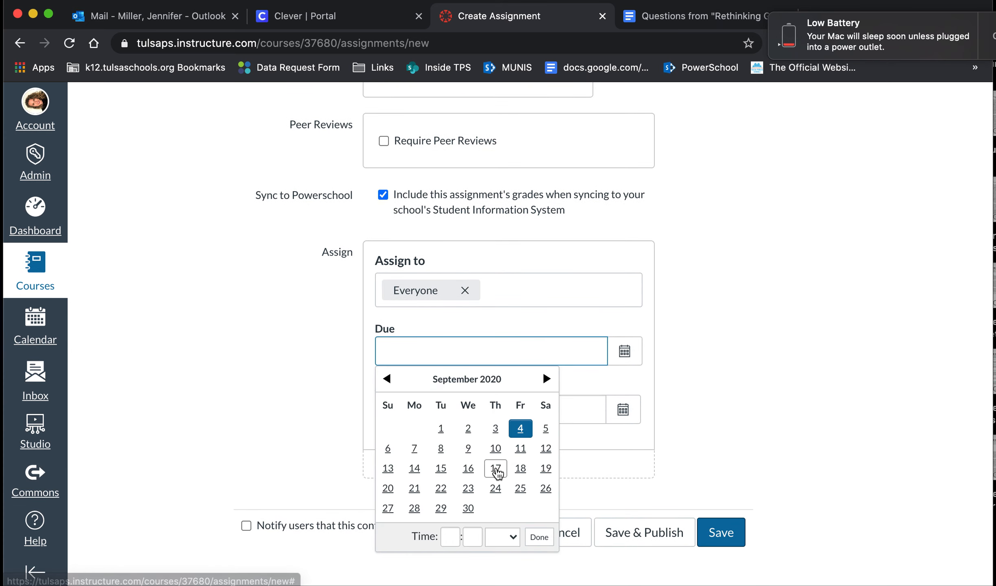
{"action": "left_click", "coordinate": [495, 468]}
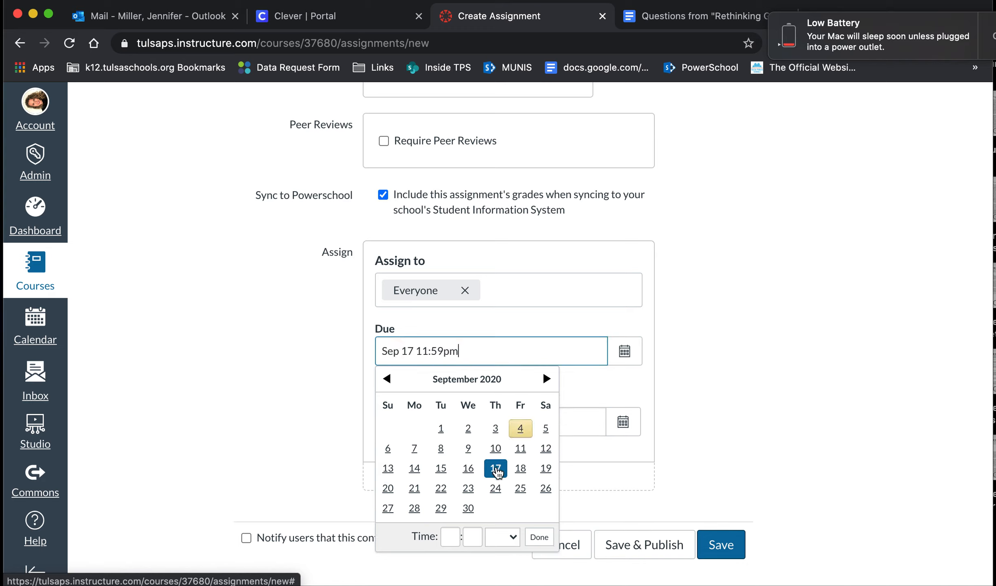
{"action": "left_click", "coordinate": [749, 389]}
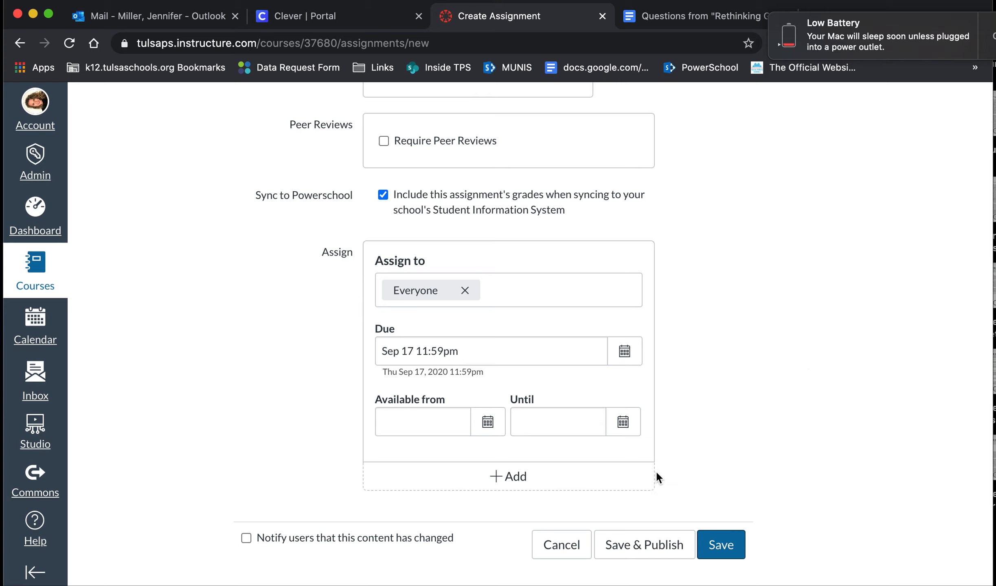
{"action": "left_click", "coordinate": [709, 546]}
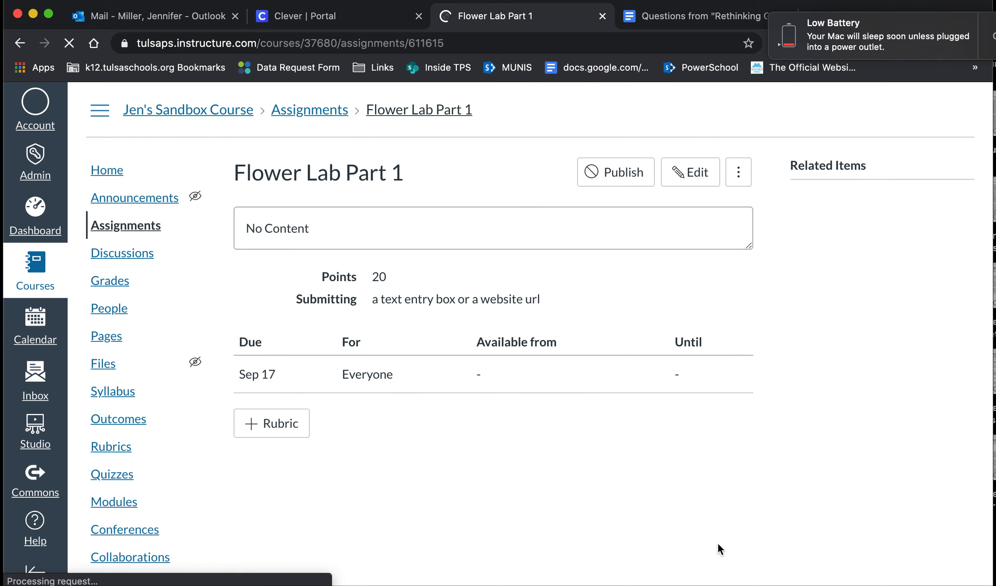
- Start a new rubric for the Flower Lab Part 1 assignment and delete its default criterion
{"action": "left_click", "coordinate": [261, 431]}
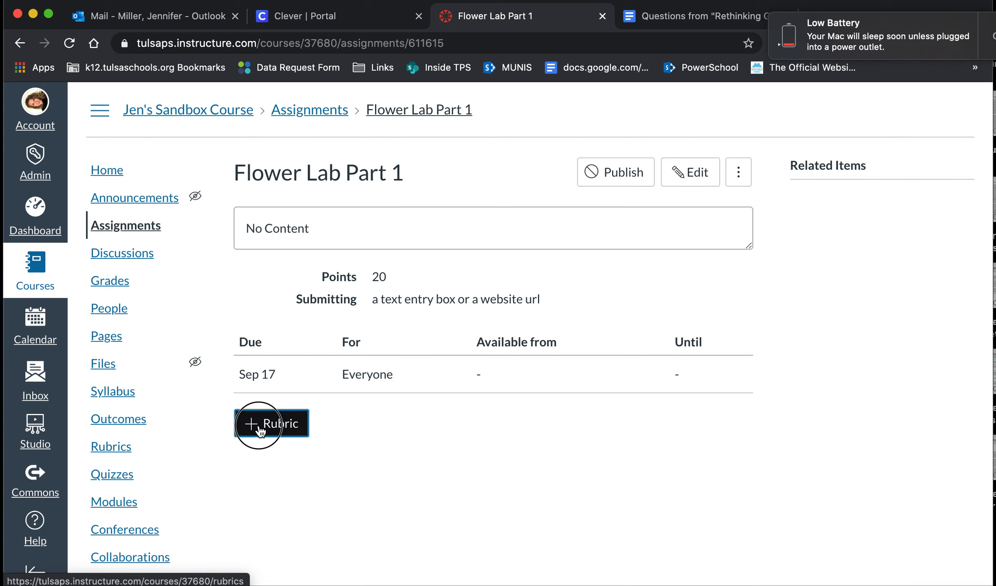
{"action": "scroll", "coordinate": [260, 431], "scroll_direction": "down", "scroll_amount": 3}
{"action": "scroll", "coordinate": [259, 426], "scroll_direction": "down", "scroll_amount": 2}
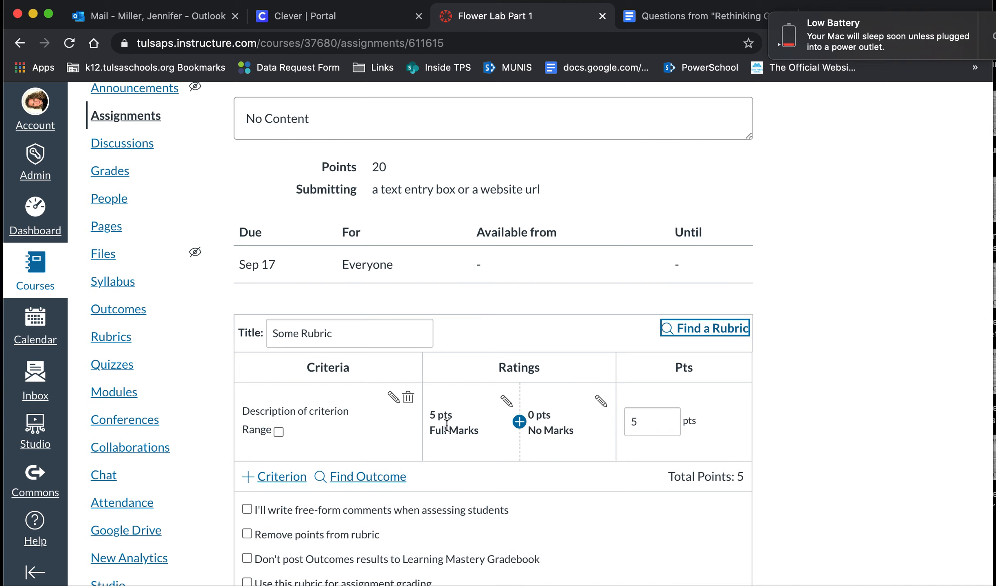
{"action": "left_click", "coordinate": [408, 399]}
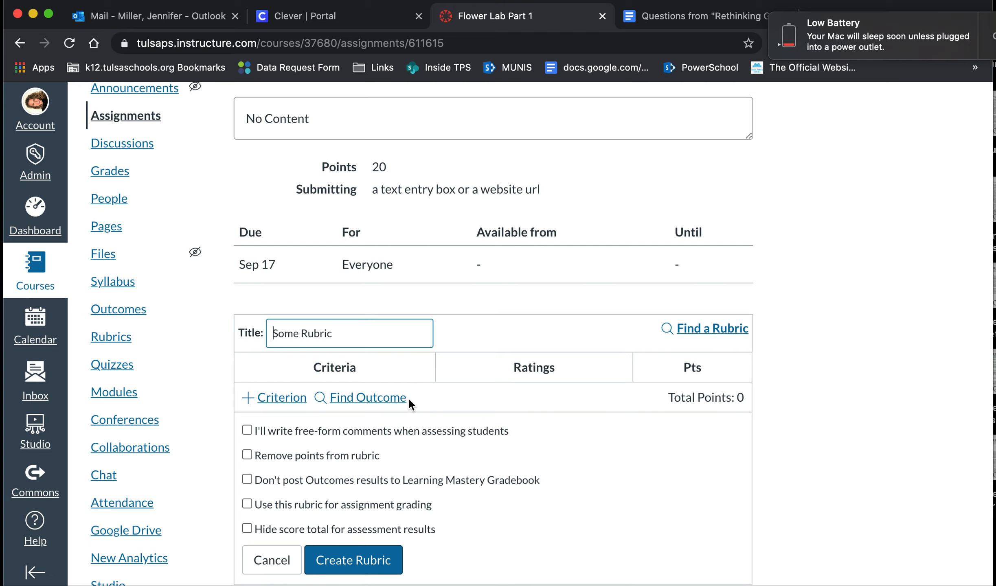
- Find the SEP.1 outcome in the Science & Engineering Practices group and import it into the rubric, keeping it used for scoring
{"action": "left_click", "coordinate": [368, 399]}
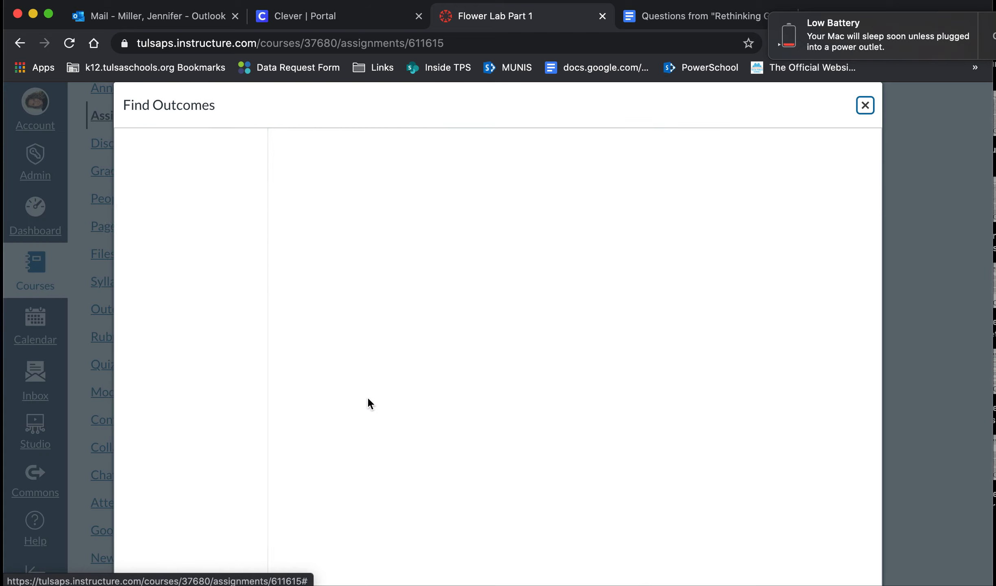
{"action": "left_click", "coordinate": [187, 193]}
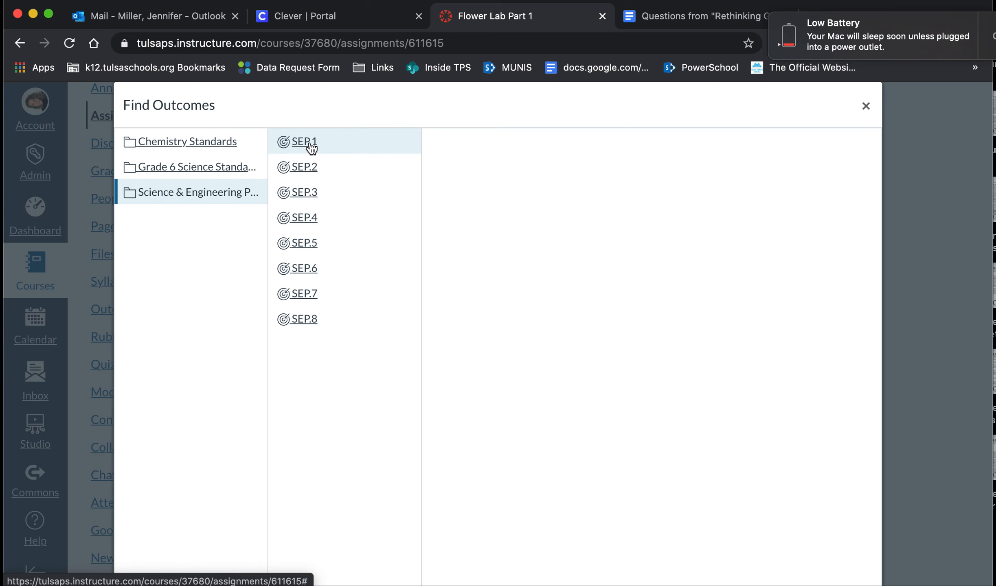
{"action": "left_click", "coordinate": [312, 149]}
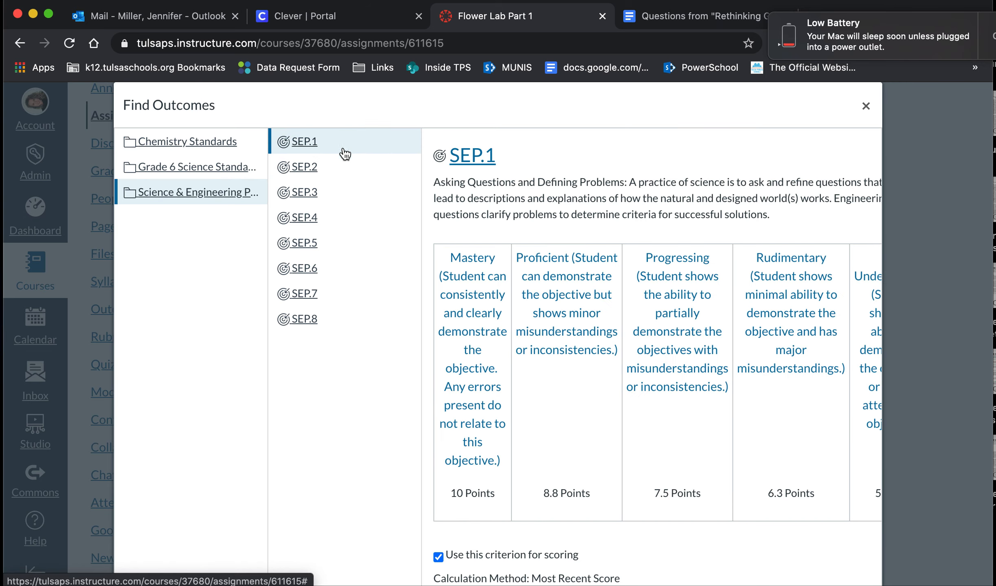
{"action": "scroll", "coordinate": [612, 377], "scroll_direction": "right", "scroll_amount": 5}
{"action": "scroll", "coordinate": [612, 377], "scroll_direction": "down", "scroll_amount": 10}
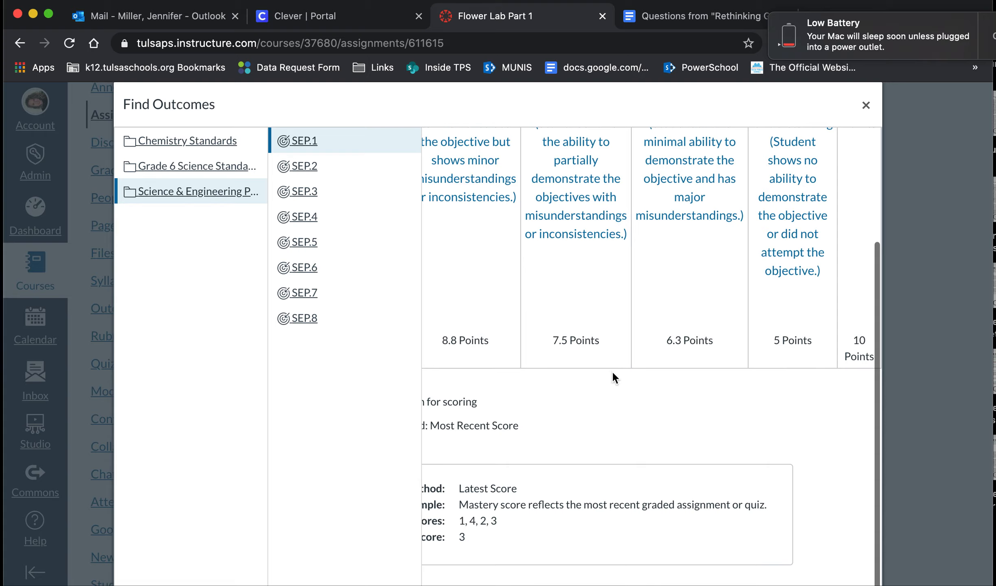
{"action": "left_click", "coordinate": [844, 381]}
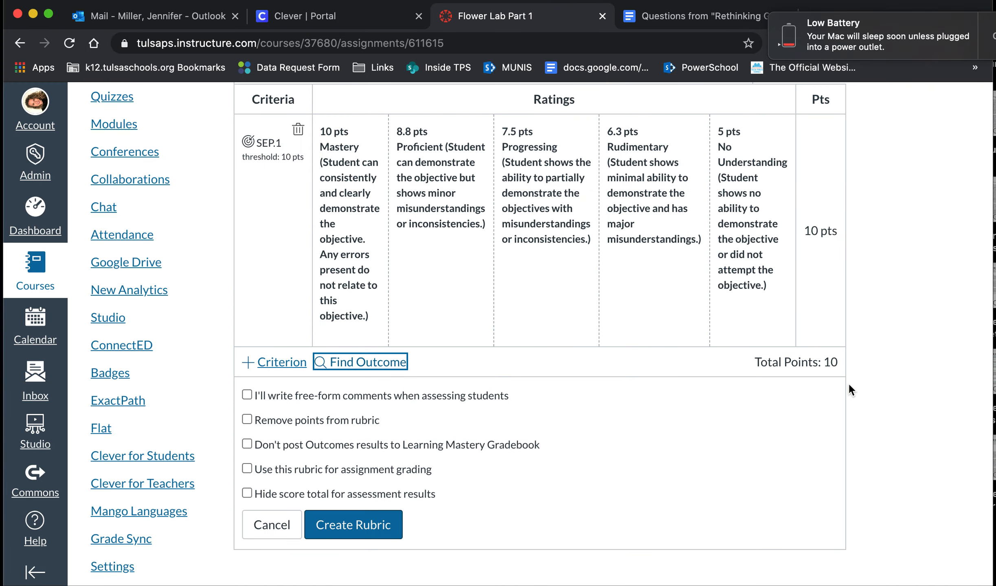
- Import the SEP.2 outcome from the Science & Engineering Practices group as the rubric's second criterion
{"action": "scroll", "coordinate": [422, 250], "scroll_direction": "up", "scroll_amount": 8}
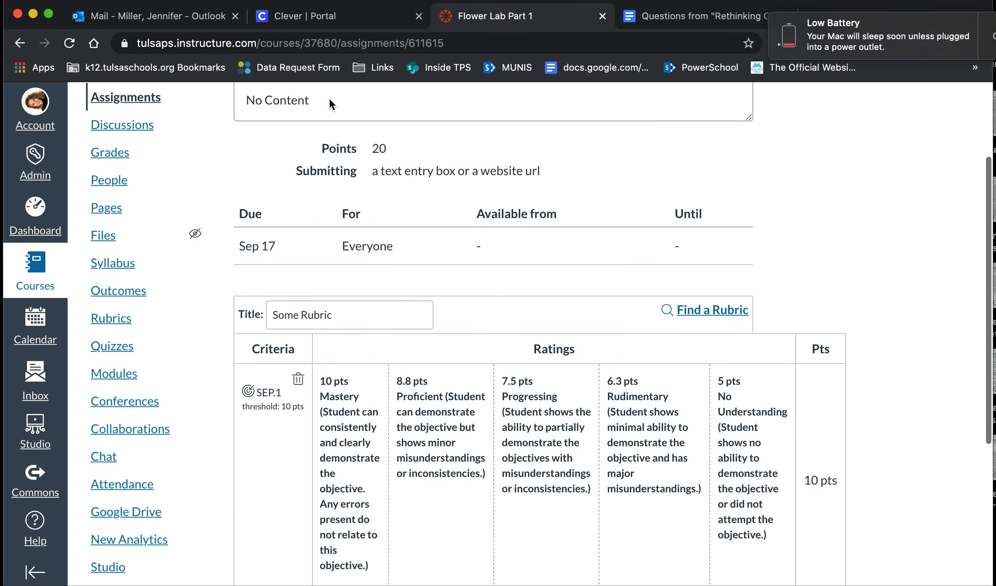
{"action": "scroll", "coordinate": [315, 172], "scroll_direction": "up", "scroll_amount": 2}
{"action": "scroll", "coordinate": [236, 411], "scroll_direction": "down", "scroll_amount": 10}
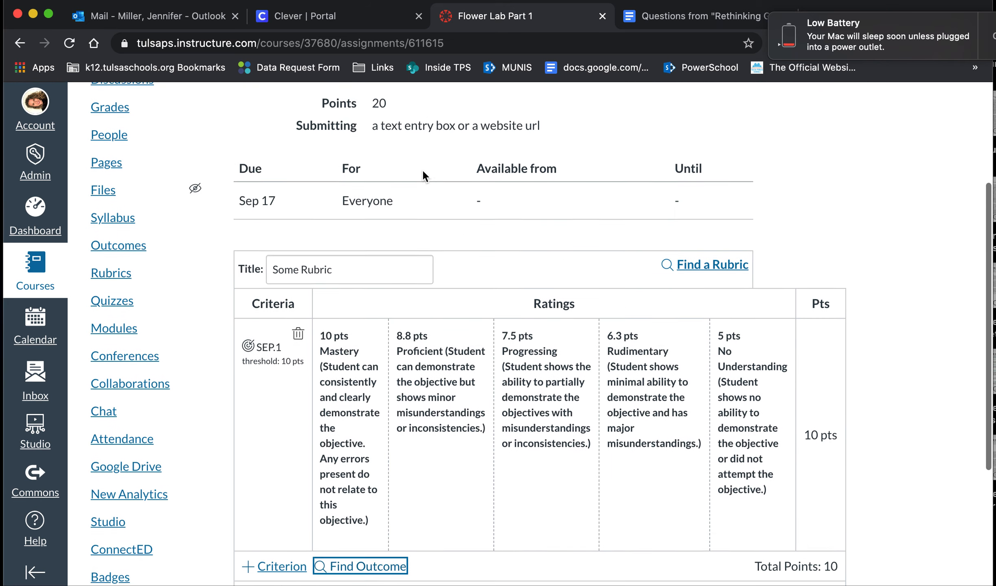
{"action": "scroll", "coordinate": [235, 412], "scroll_direction": "up", "scroll_amount": 1}
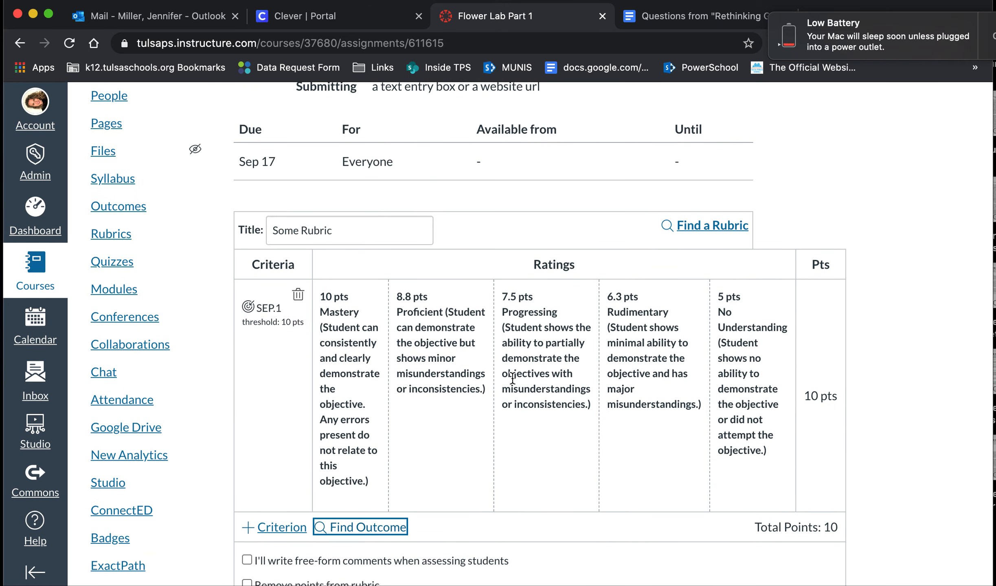
{"action": "scroll", "coordinate": [512, 378], "scroll_direction": "down", "scroll_amount": 3}
{"action": "left_click", "coordinate": [372, 449]}
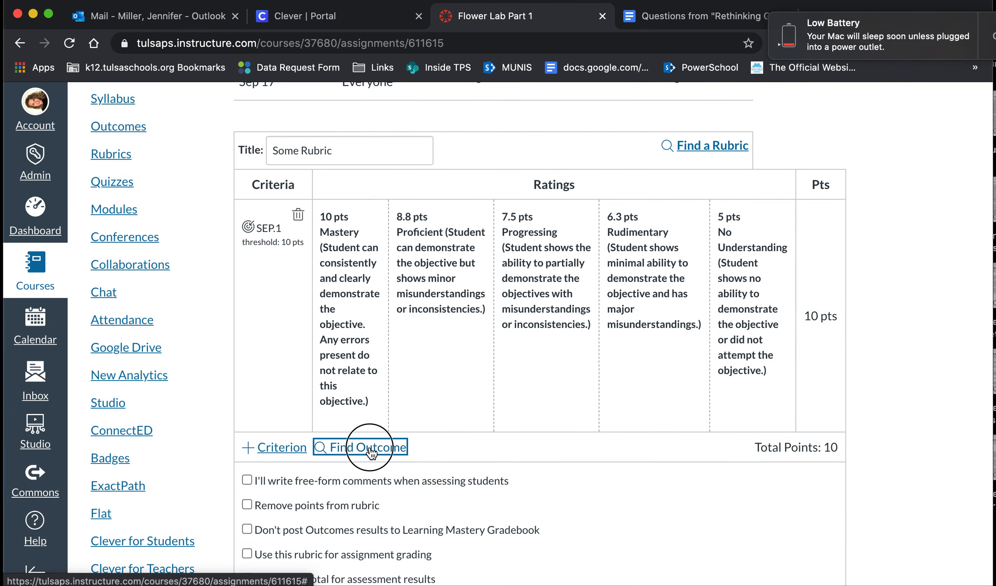
{"action": "left_click", "coordinate": [306, 168]}
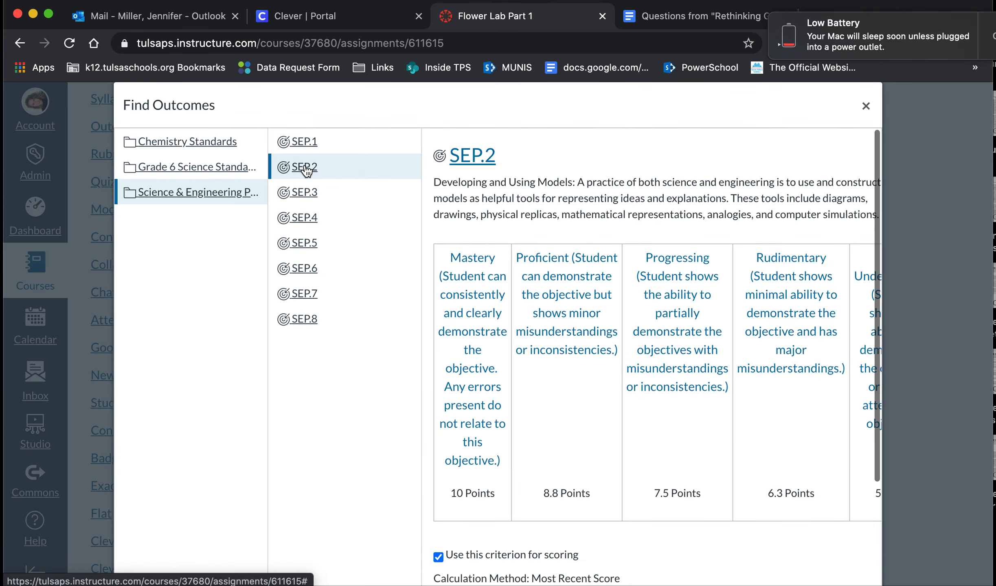
{"action": "scroll", "coordinate": [558, 372], "scroll_direction": "down", "scroll_amount": 8}
{"action": "scroll", "coordinate": [558, 371], "scroll_direction": "right", "scroll_amount": 3}
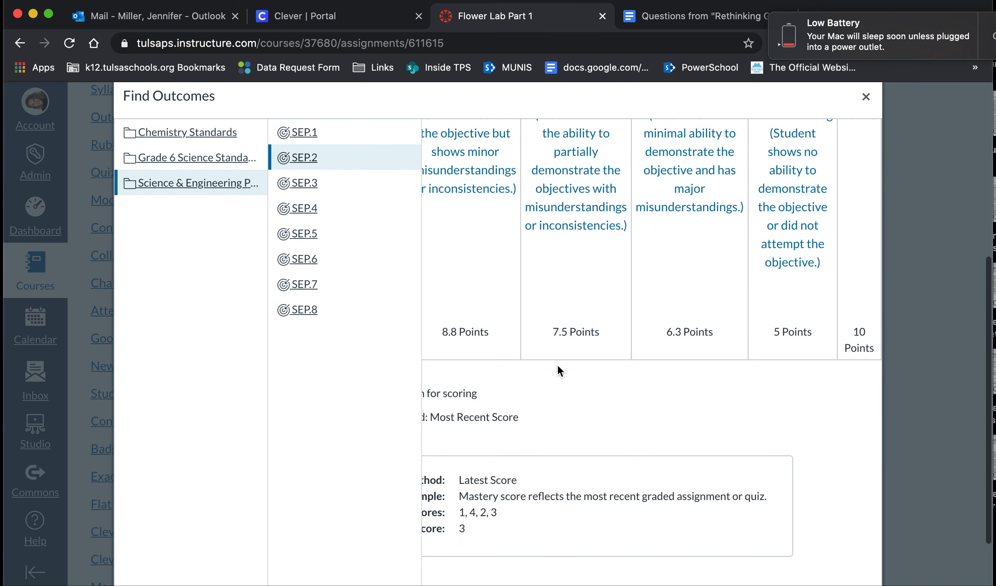
{"action": "scroll", "coordinate": [556, 363], "scroll_direction": "down", "scroll_amount": 3}
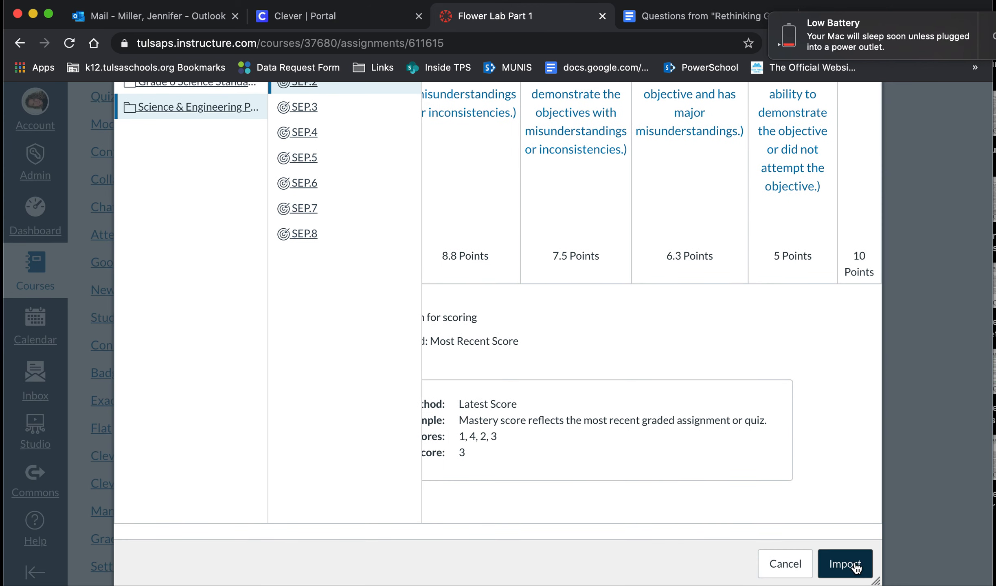
{"action": "left_click", "coordinate": [844, 563]}
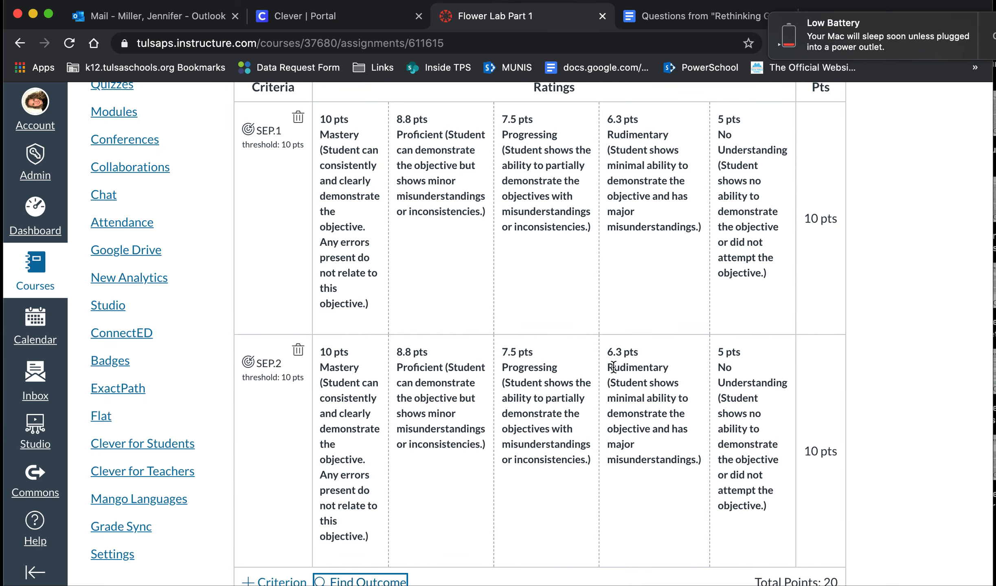
- Compare the rubric's total with the assignment's points and create the rubric with its default title and options
{"action": "scroll", "coordinate": [613, 366], "scroll_direction": "up", "scroll_amount": 10}
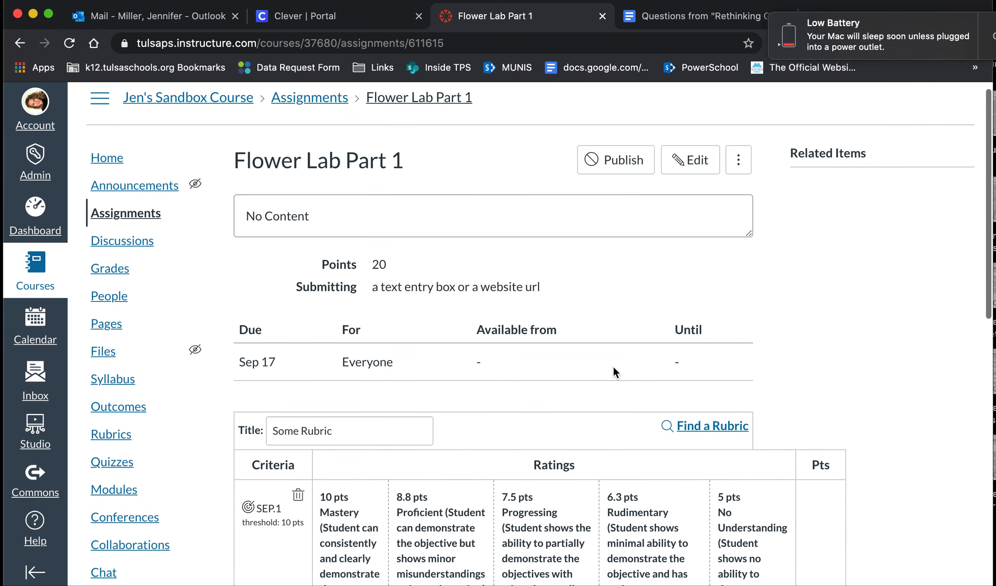
{"action": "scroll", "coordinate": [613, 365], "scroll_direction": "down", "scroll_amount": 10}
{"action": "scroll", "coordinate": [613, 366], "scroll_direction": "up", "scroll_amount": 7}
{"action": "scroll", "coordinate": [613, 366], "scroll_direction": "up", "scroll_amount": 1}
{"action": "scroll", "coordinate": [613, 365], "scroll_direction": "down", "scroll_amount": 8}
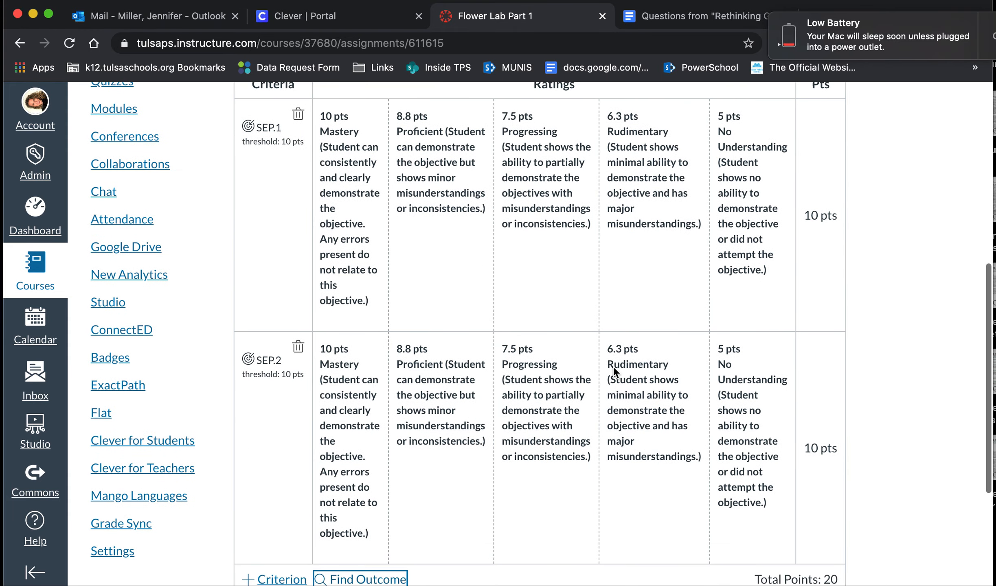
{"action": "scroll", "coordinate": [613, 367], "scroll_direction": "down", "scroll_amount": 5}
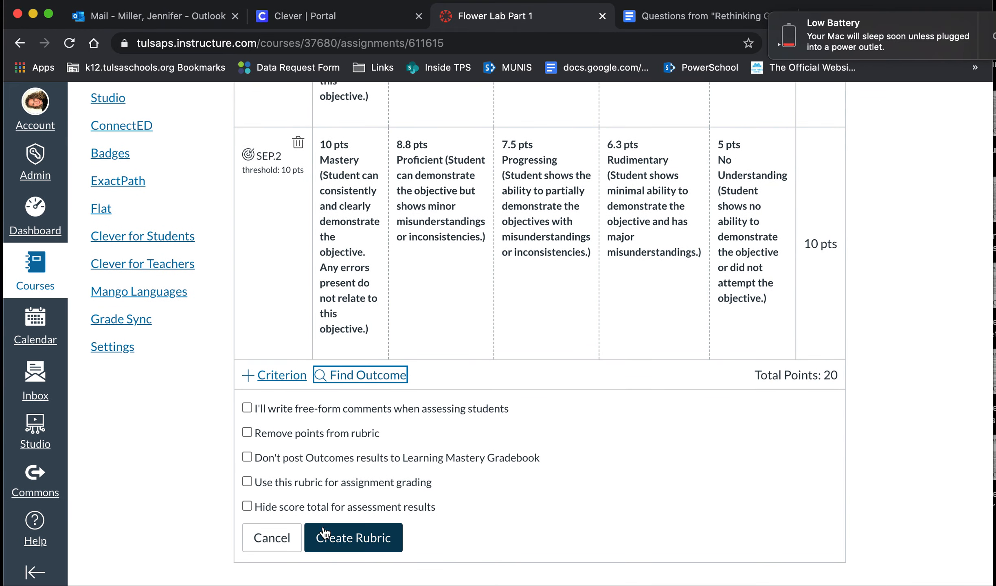
{"action": "left_click", "coordinate": [371, 548]}
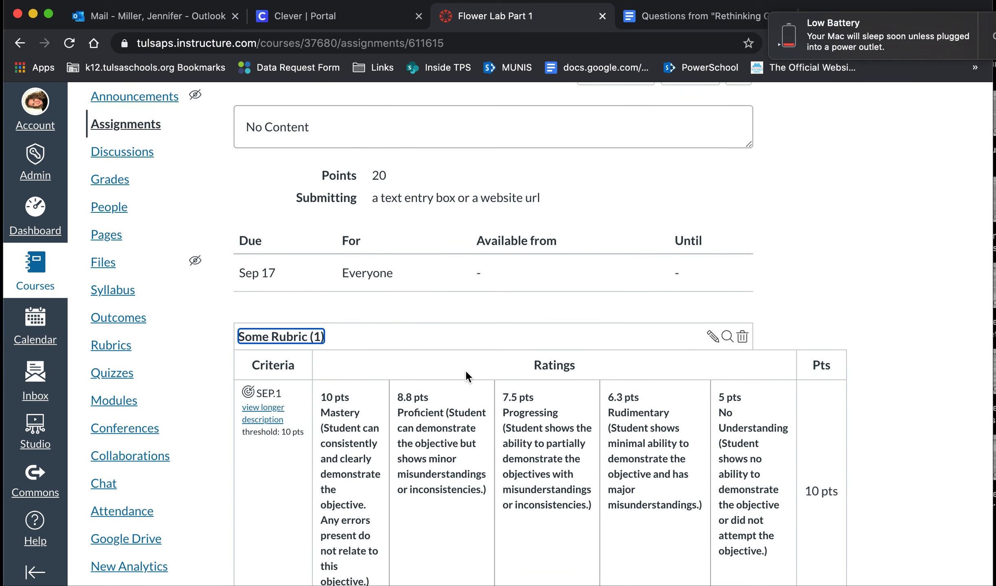
- Check the attached rubric on the assignment page and publish Flower Lab Part 1
{"action": "scroll", "coordinate": [511, 329], "scroll_direction": "up", "scroll_amount": 3}
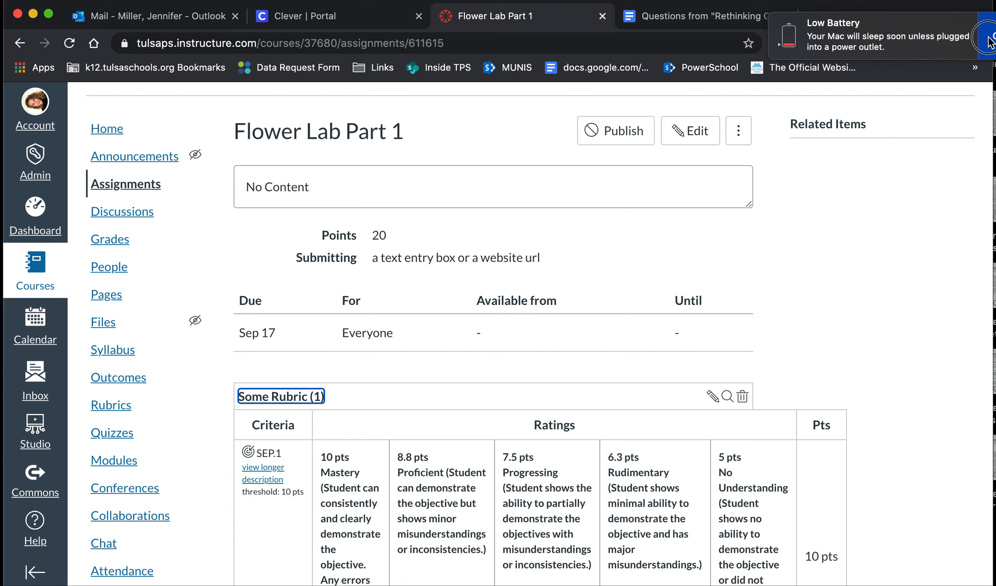
{"action": "scroll", "coordinate": [464, 329], "scroll_direction": "down", "scroll_amount": 3}
{"action": "scroll", "coordinate": [465, 325], "scroll_direction": "down", "scroll_amount": 5}
{"action": "scroll", "coordinate": [464, 325], "scroll_direction": "up", "scroll_amount": 10}
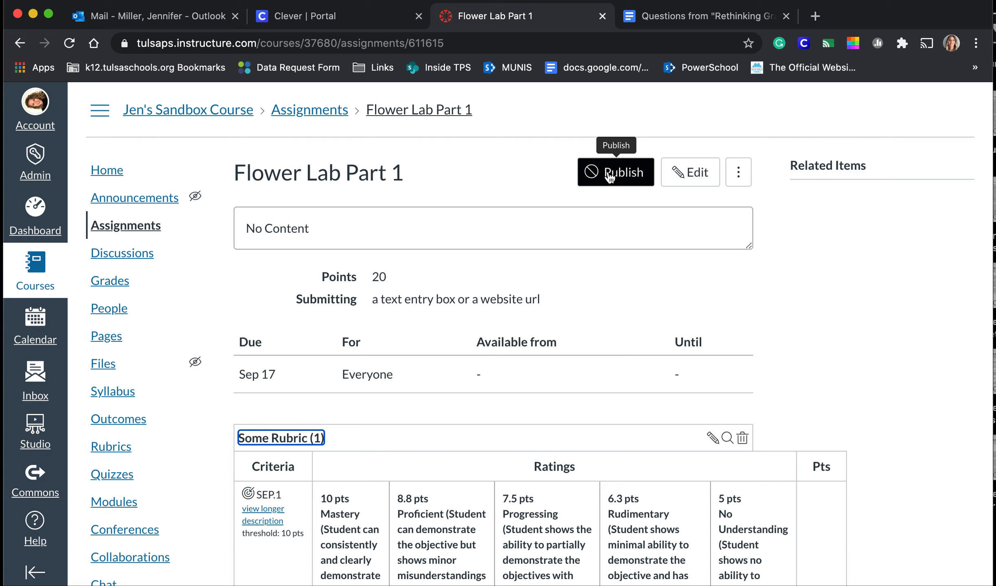
{"action": "left_click", "coordinate": [609, 176]}
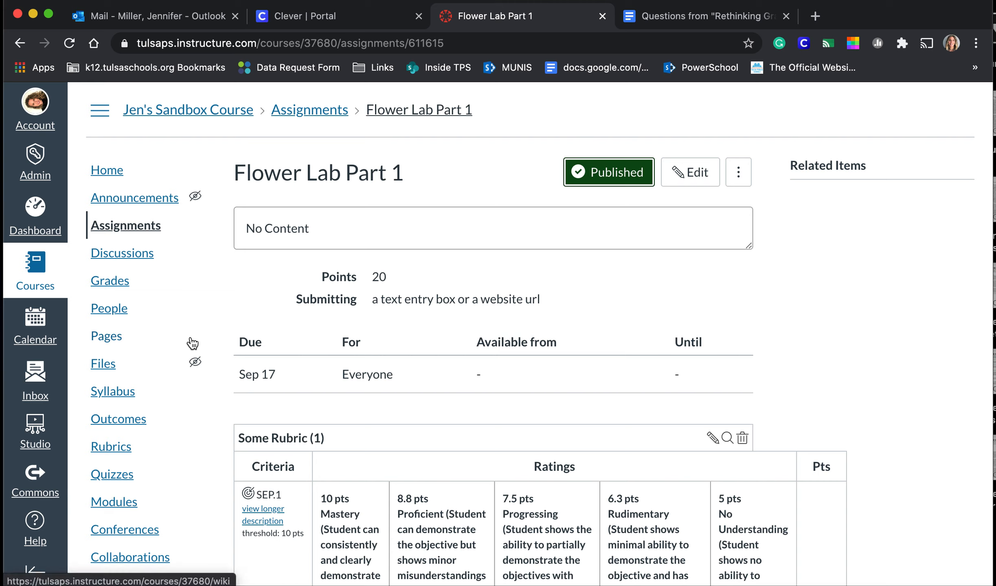
- Switch to Student View from the course home page and open the Flower Lab Part 1 assignment
{"action": "left_click", "coordinate": [108, 174]}
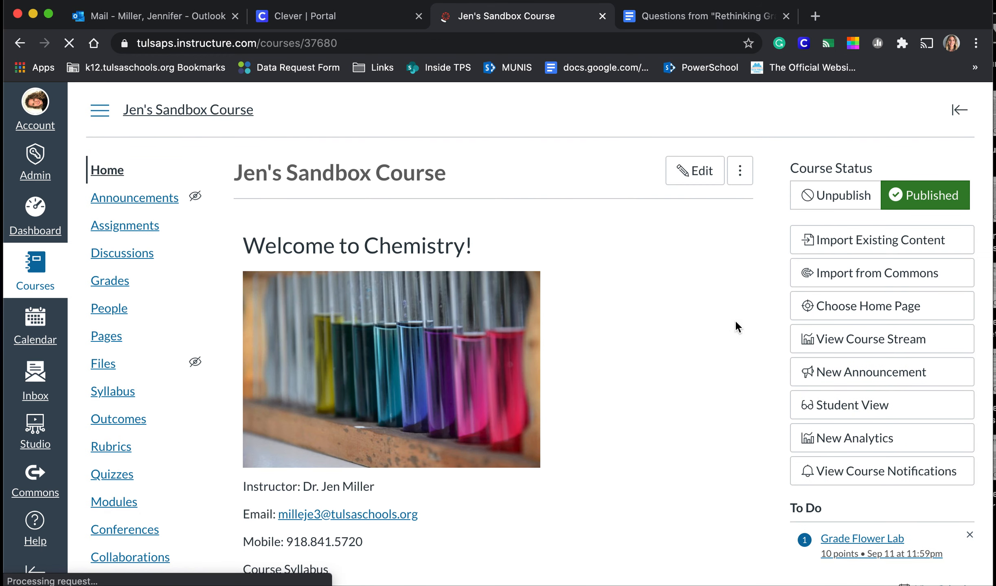
{"action": "left_click", "coordinate": [875, 413]}
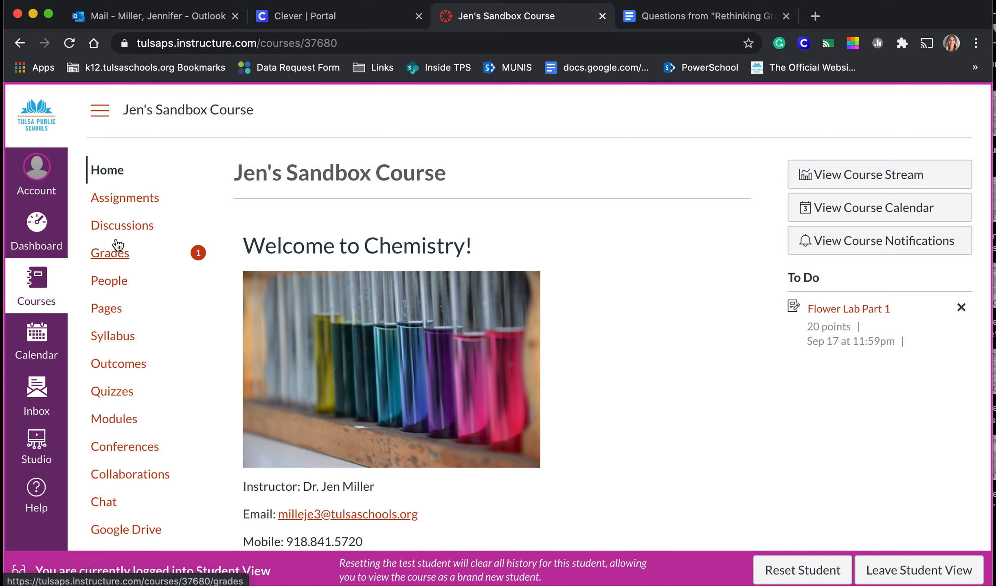
{"action": "left_click", "coordinate": [118, 200]}
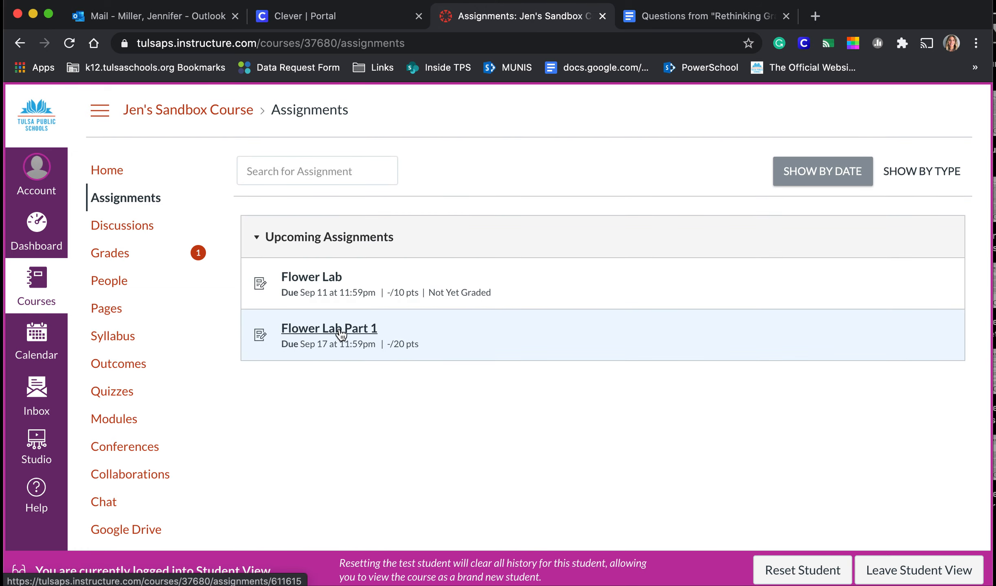
{"action": "left_click", "coordinate": [339, 332]}
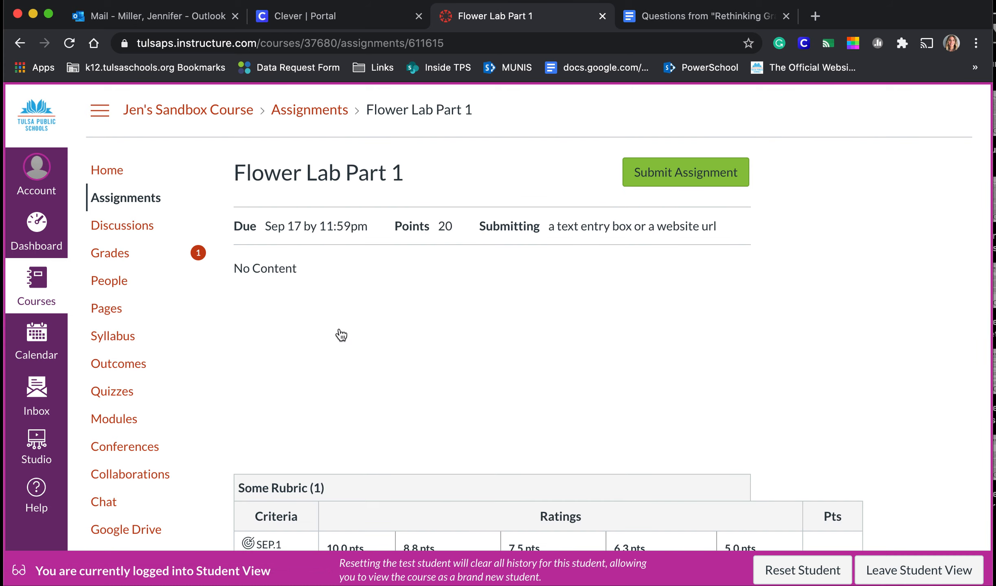
- Examine the assignment's rubric as a student and read the longer description of the SEP.1 criterion
{"action": "scroll", "coordinate": [342, 335], "scroll_direction": "down", "scroll_amount": 5}
{"action": "scroll", "coordinate": [341, 334], "scroll_direction": "up", "scroll_amount": 4}
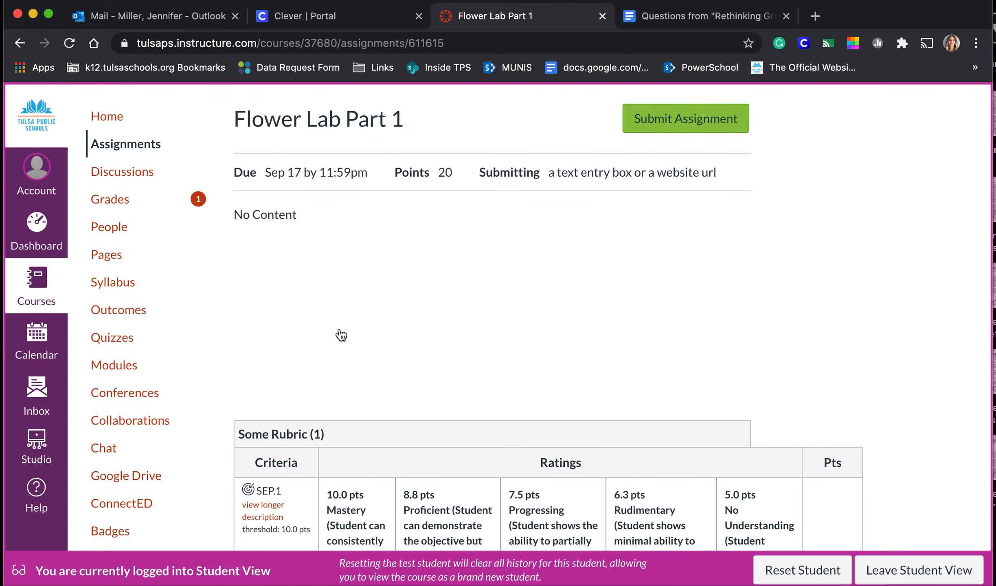
{"action": "scroll", "coordinate": [501, 347], "scroll_direction": "down", "scroll_amount": 3}
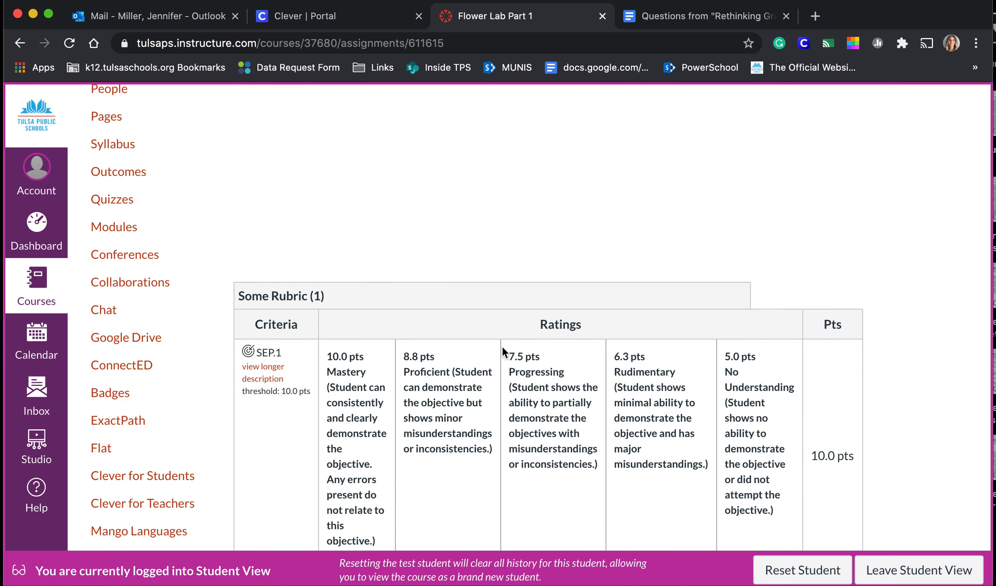
{"action": "scroll", "coordinate": [502, 345], "scroll_direction": "down", "scroll_amount": 2}
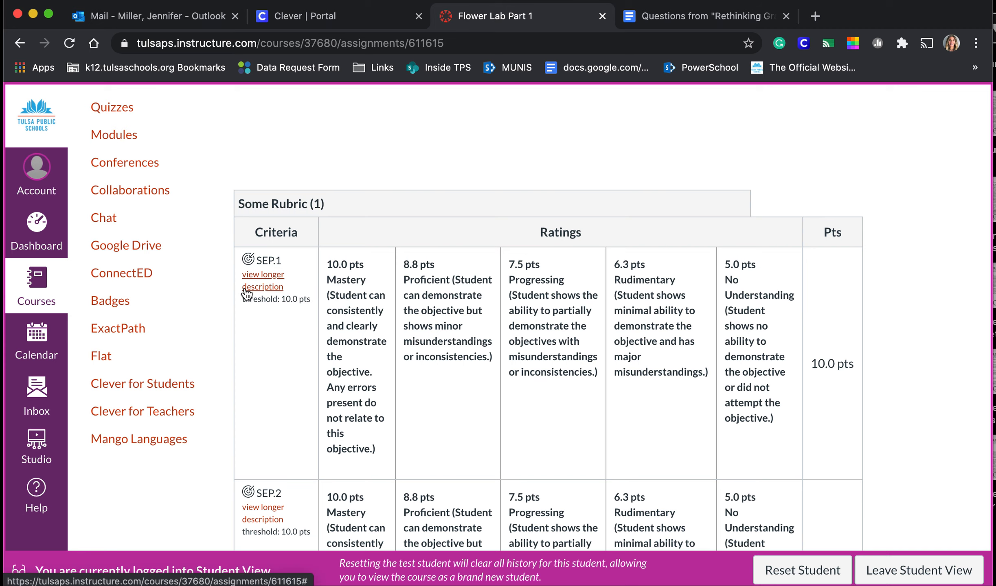
{"action": "left_click", "coordinate": [262, 286]}
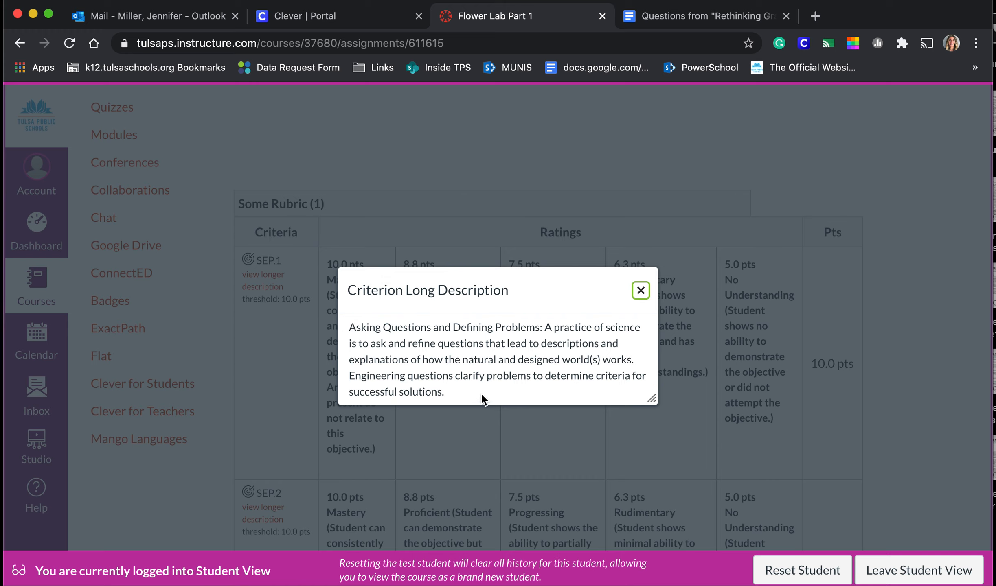
{"action": "left_click", "coordinate": [642, 291]}
- Read the longer description of the SEP.2 criterion, close it and return to the start of the assignment page
{"action": "scroll", "coordinate": [330, 394], "scroll_direction": "down", "scroll_amount": 5}
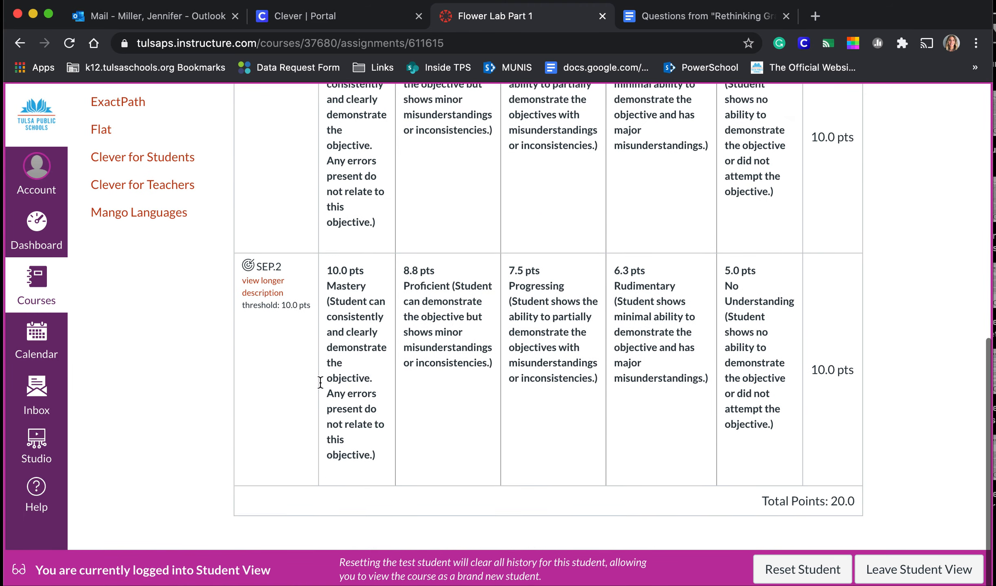
{"action": "left_click", "coordinate": [258, 291]}
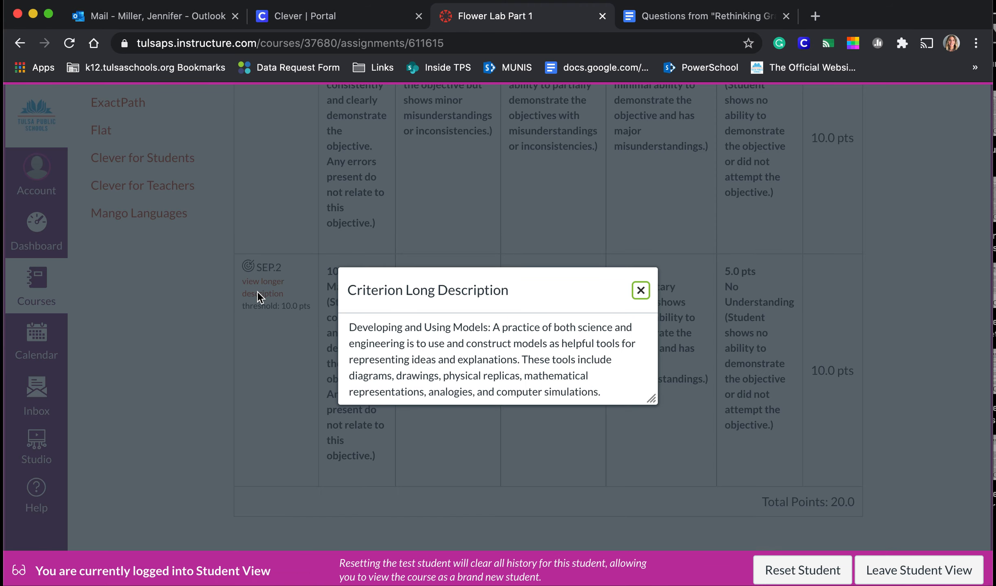
{"action": "left_click", "coordinate": [641, 291]}
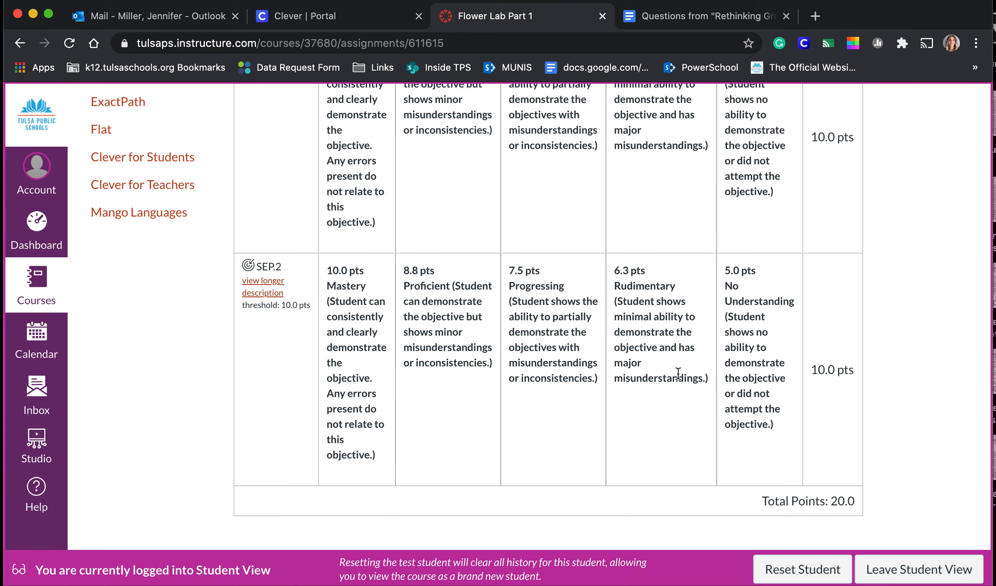
{"action": "scroll", "coordinate": [678, 373], "scroll_direction": "up", "scroll_amount": 10}
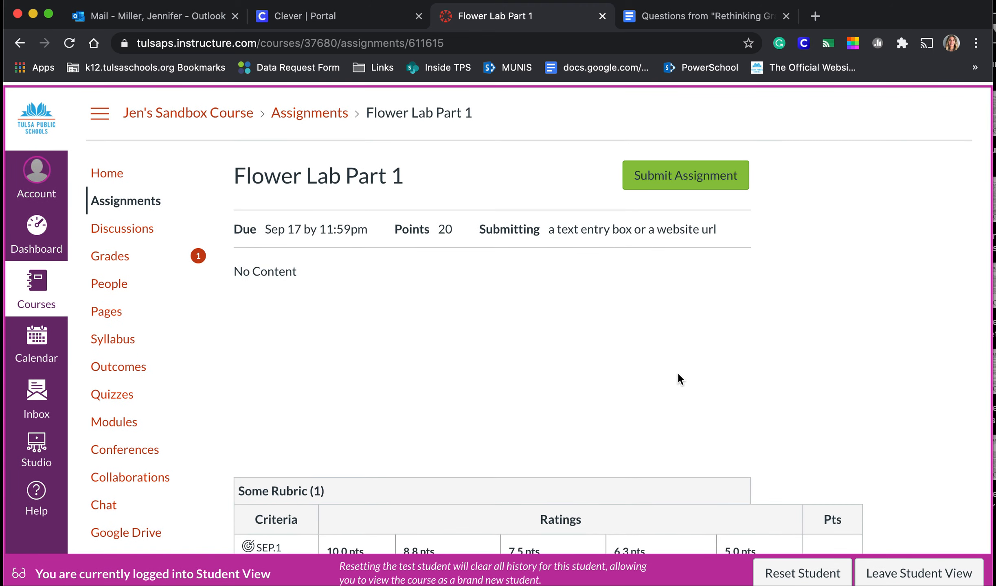
- Submit Flower Lab Part 1 as the test student with the text entry "yay!"
{"action": "scroll", "coordinate": [678, 374], "scroll_direction": "down", "scroll_amount": 3}
{"action": "scroll", "coordinate": [678, 374], "scroll_direction": "up", "scroll_amount": 3}
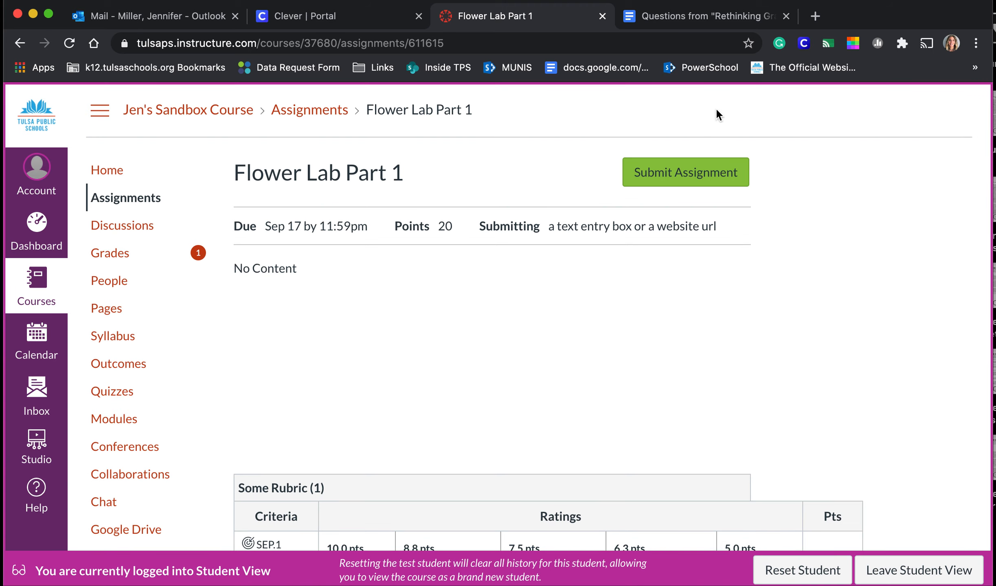
{"action": "left_click", "coordinate": [688, 173]}
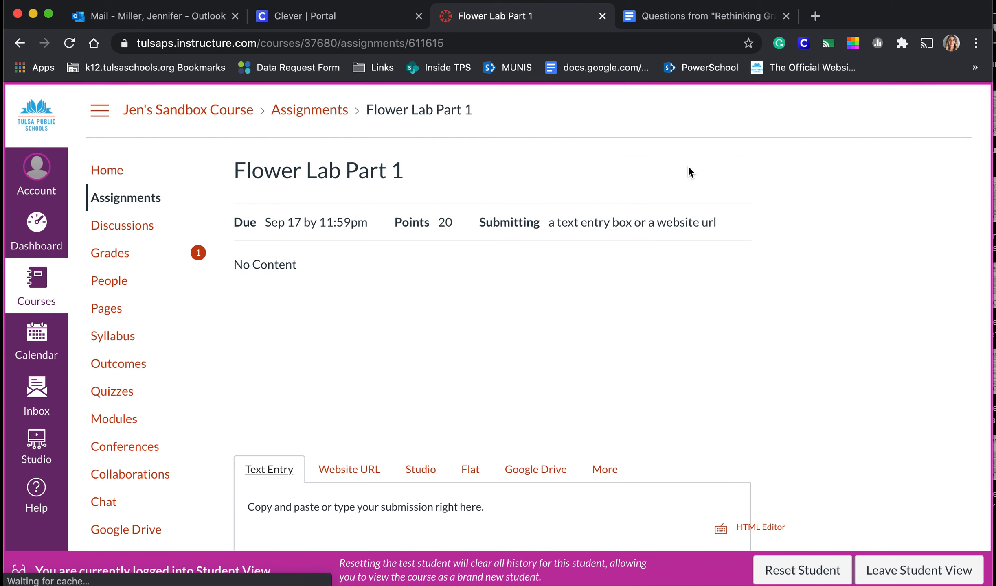
{"action": "scroll", "coordinate": [491, 354], "scroll_direction": "down", "scroll_amount": 5}
{"action": "scroll", "coordinate": [491, 354], "scroll_direction": "up", "scroll_amount": 5}
{"action": "left_click", "coordinate": [344, 414]}
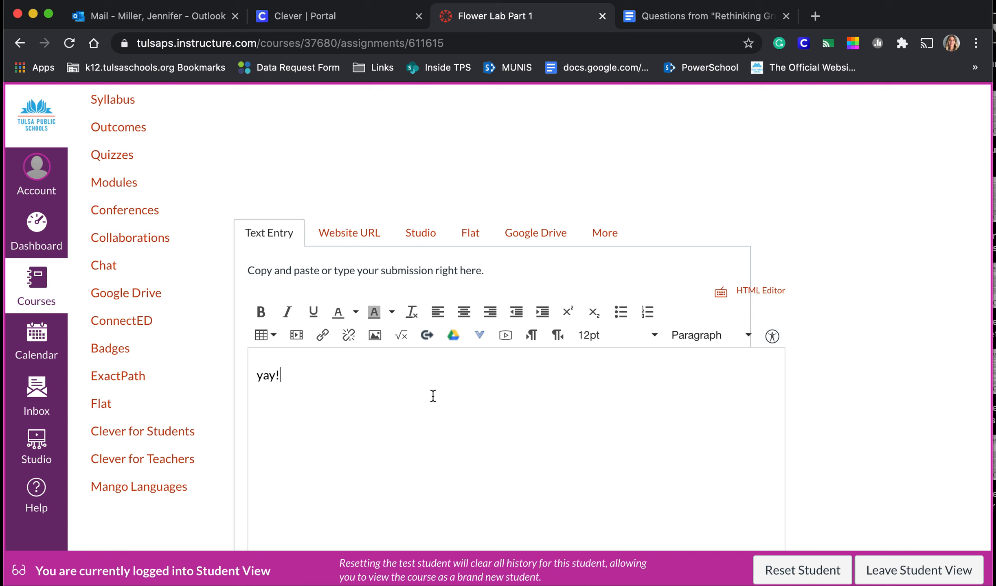
{"action": "scroll", "coordinate": [764, 465], "scroll_direction": "down", "scroll_amount": 8}
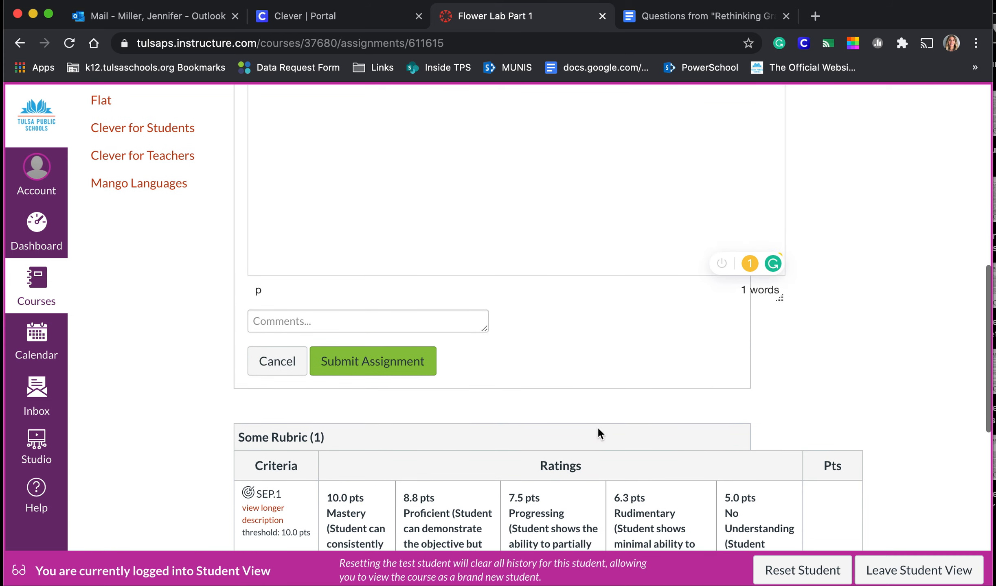
{"action": "left_click", "coordinate": [379, 369]}
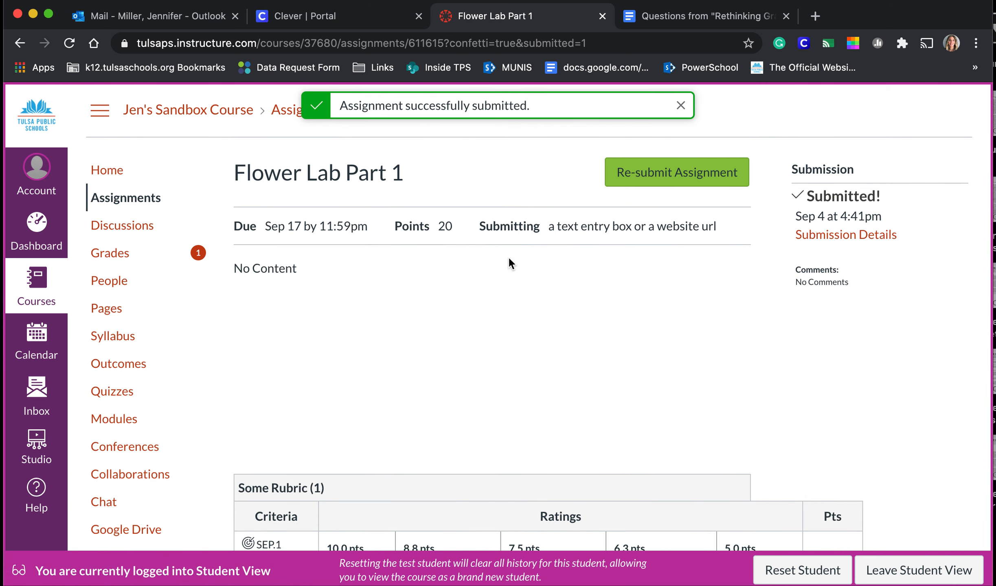
- Leave Student View, open the test student's submission in SpeedGrader and display the grading rubric in a widened grading area
{"action": "left_click", "coordinate": [908, 578]}
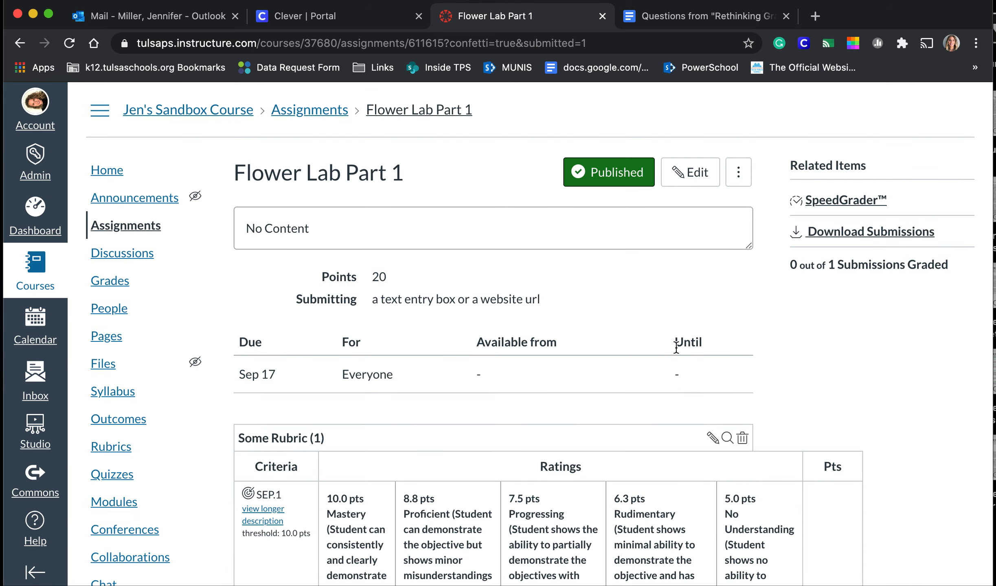
{"action": "left_click", "coordinate": [836, 205]}
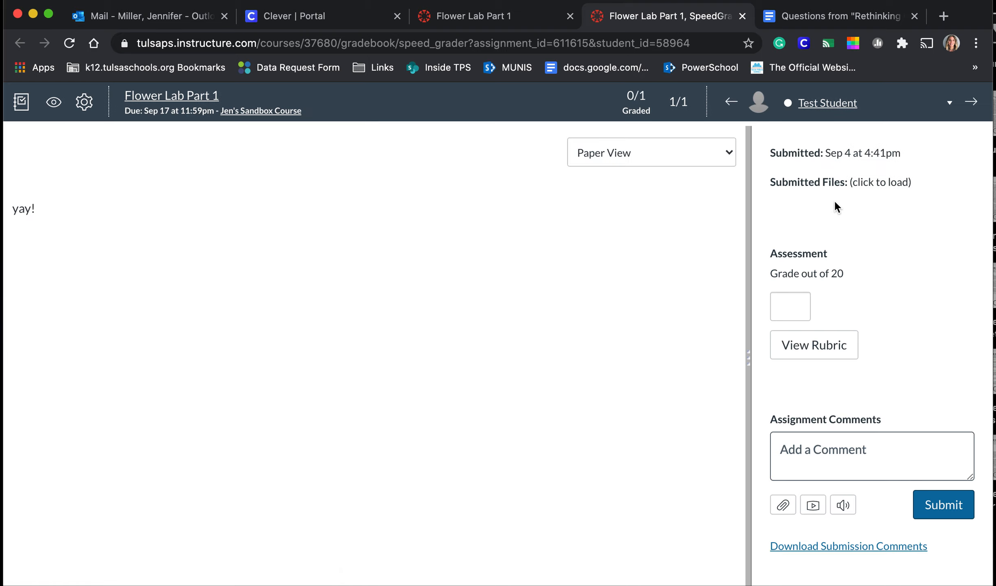
{"action": "left_click", "coordinate": [822, 349]}
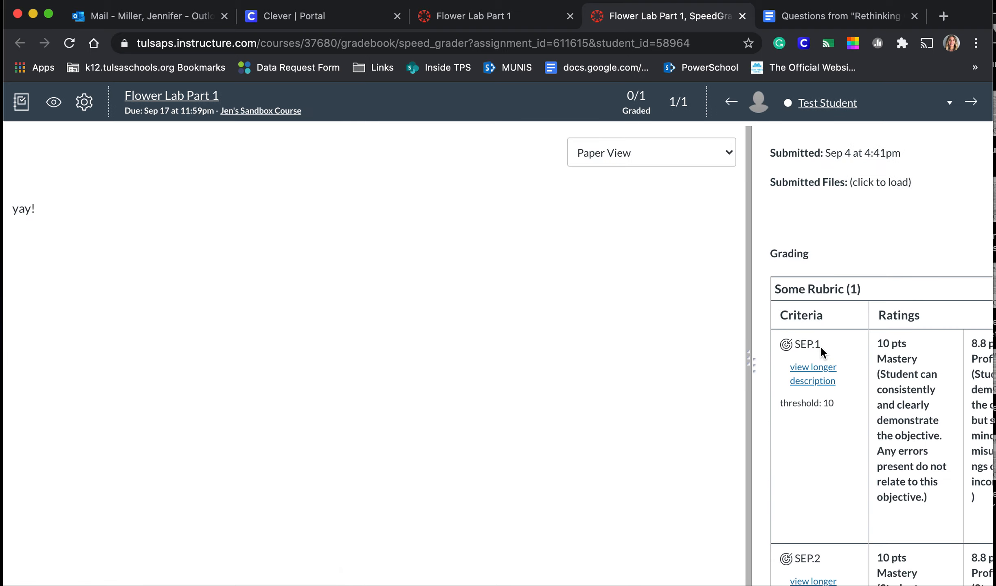
{"action": "left_click_drag", "start_coordinate": [752, 366], "coordinate": [256, 404]}
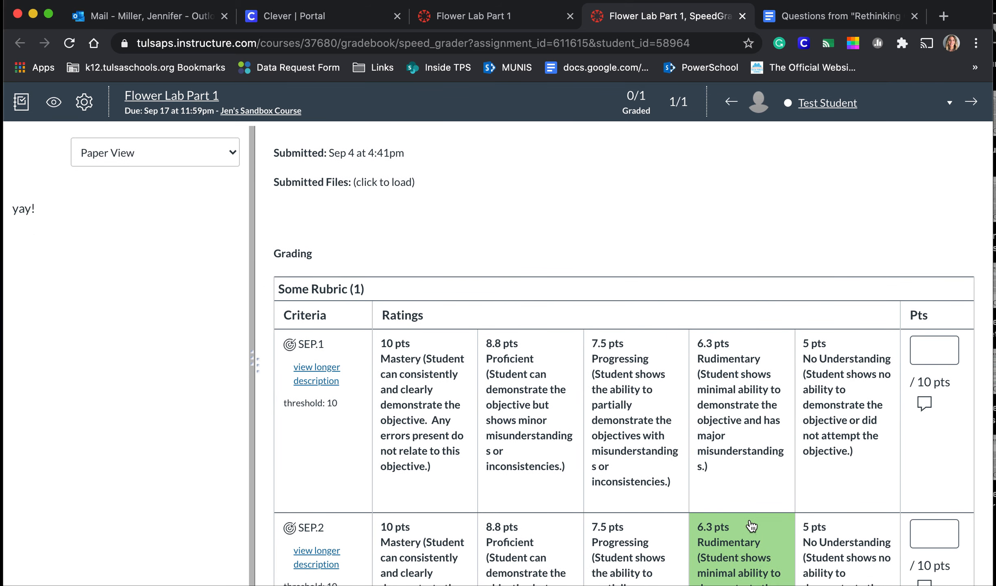
- Rate both SEP.1 and SEP.2 as No Understanding (5 pts) in the rubric and save the rubric assessment
{"action": "left_click", "coordinate": [851, 442]}
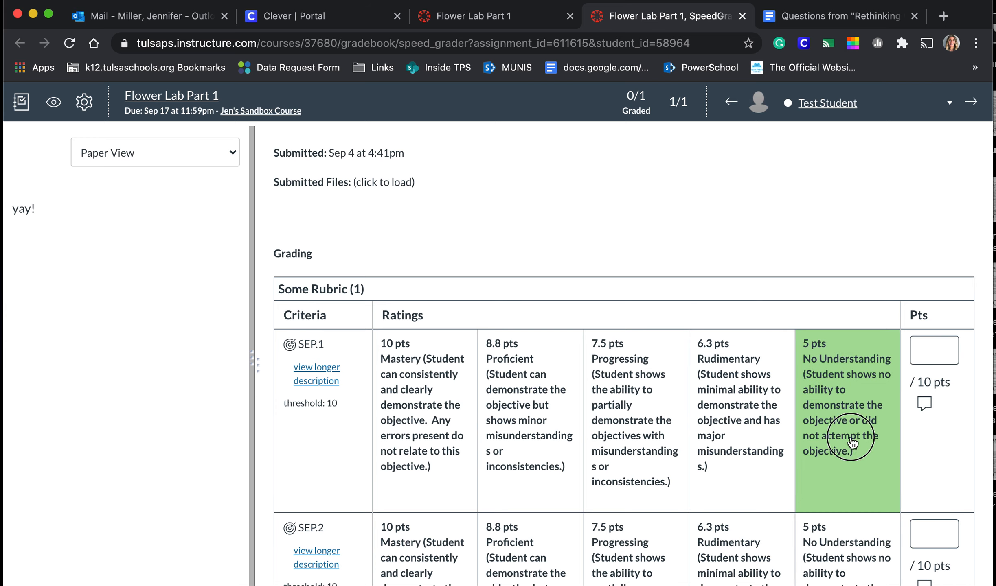
{"action": "left_click", "coordinate": [846, 545]}
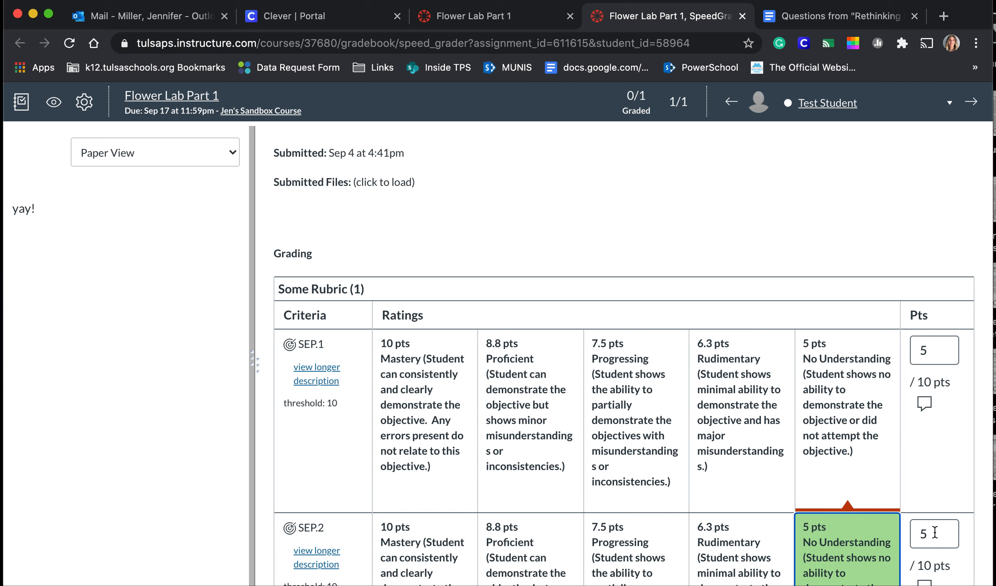
{"action": "scroll", "coordinate": [748, 224], "scroll_direction": "down", "scroll_amount": 4}
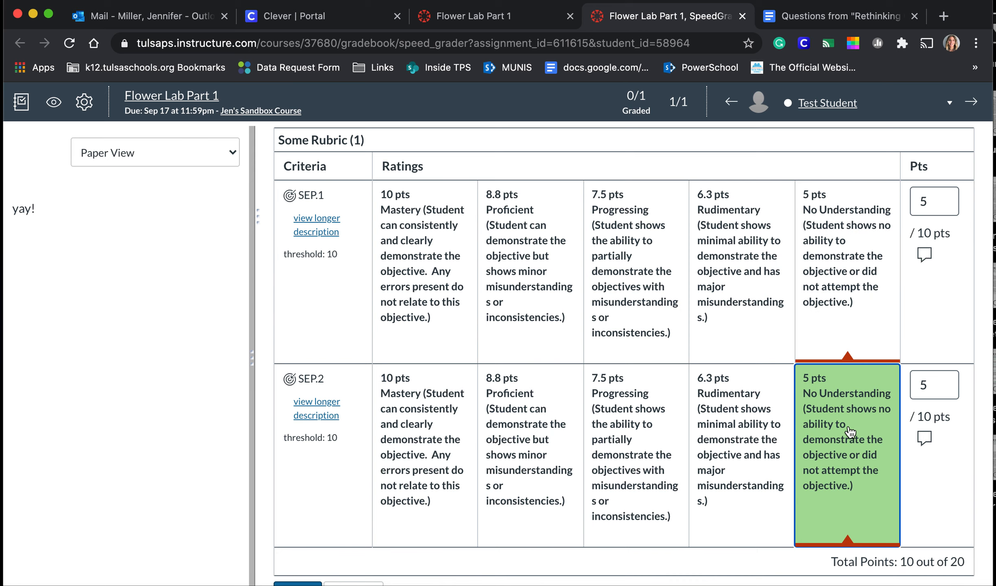
{"action": "scroll", "coordinate": [857, 469], "scroll_direction": "down", "scroll_amount": 3}
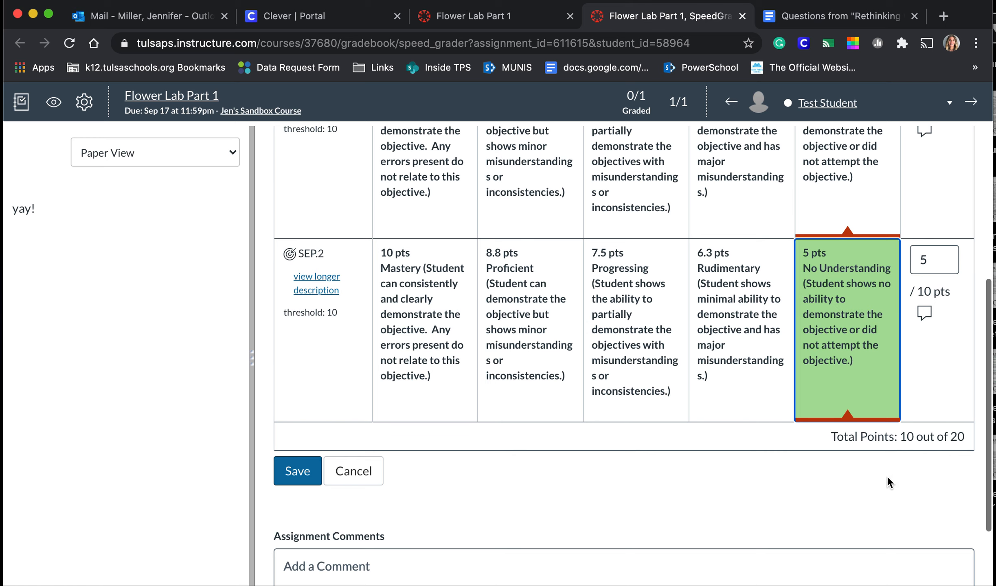
{"action": "scroll", "coordinate": [829, 485], "scroll_direction": "up", "scroll_amount": 3}
{"action": "scroll", "coordinate": [830, 486], "scroll_direction": "up", "scroll_amount": 4}
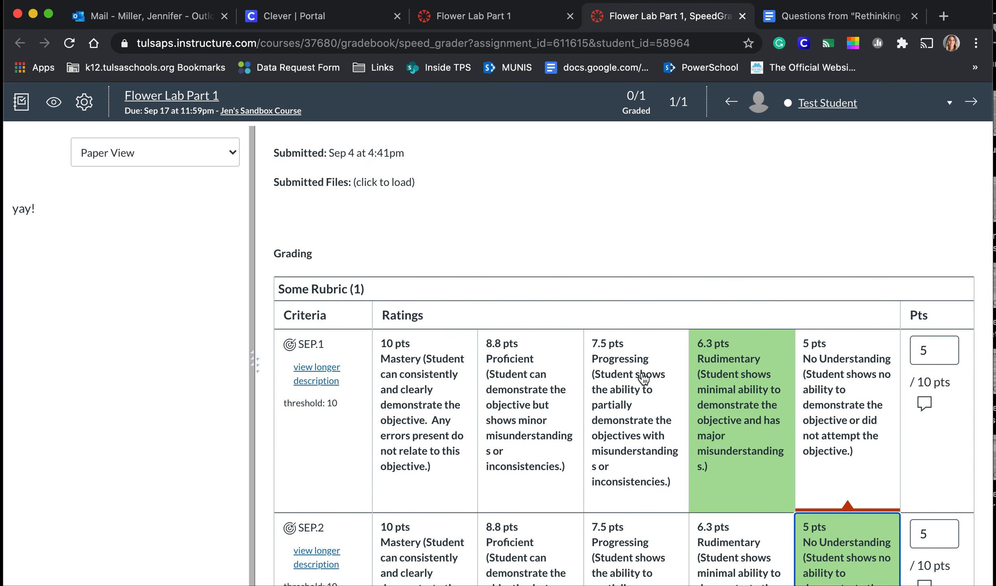
{"action": "scroll", "coordinate": [579, 265], "scroll_direction": "down", "scroll_amount": 8}
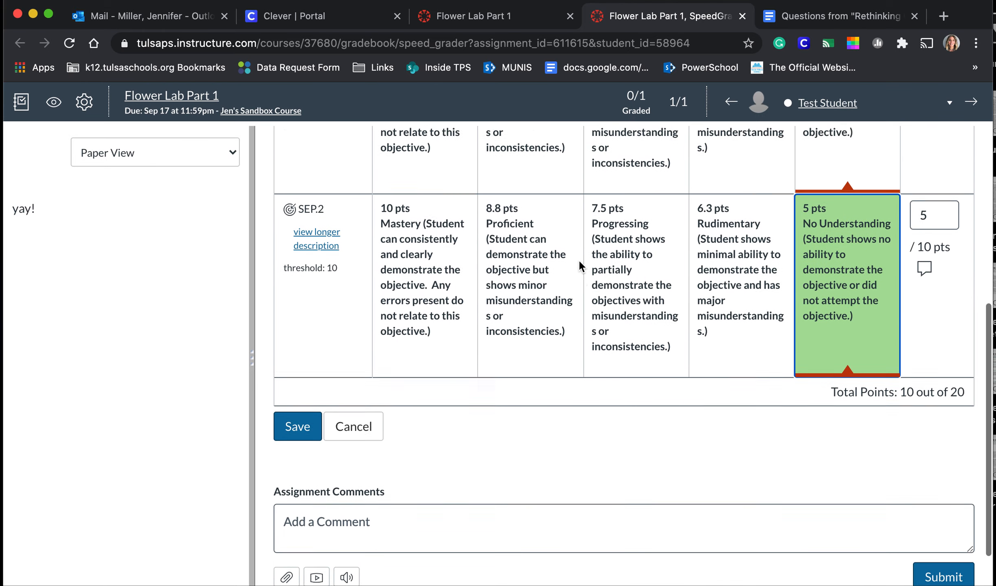
{"action": "scroll", "coordinate": [578, 261], "scroll_direction": "down", "scroll_amount": 1}
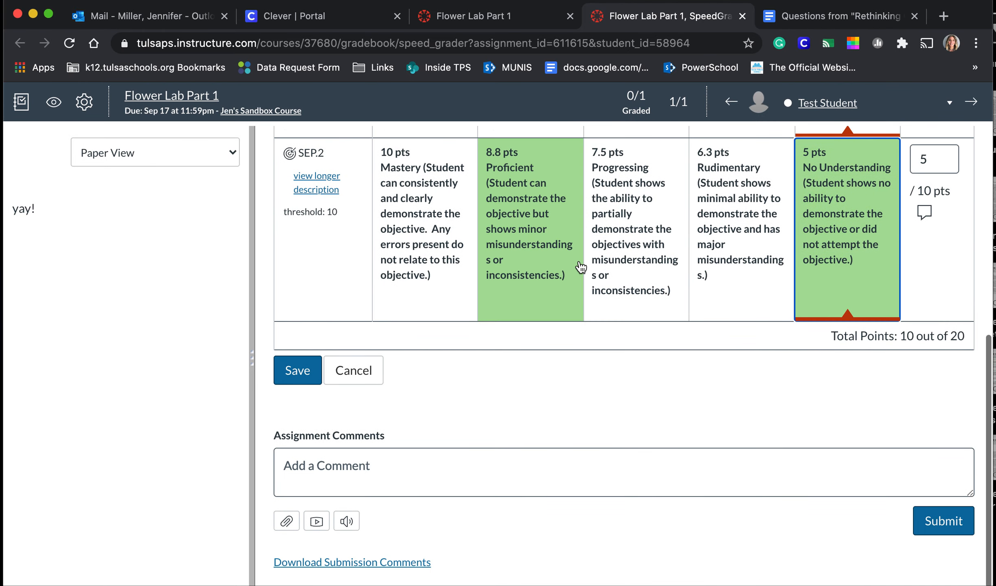
{"action": "left_click", "coordinate": [302, 371]}
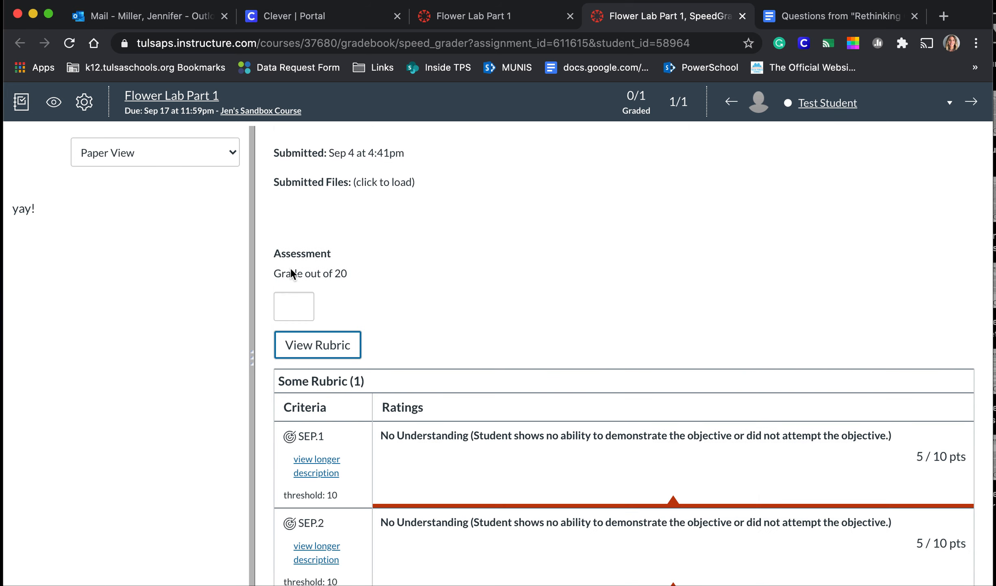
- Set the test student's assessment grade to 10 out of 20
{"action": "scroll", "coordinate": [601, 360], "scroll_direction": "down", "scroll_amount": 6}
{"action": "scroll", "coordinate": [599, 354], "scroll_direction": "up", "scroll_amount": 5}
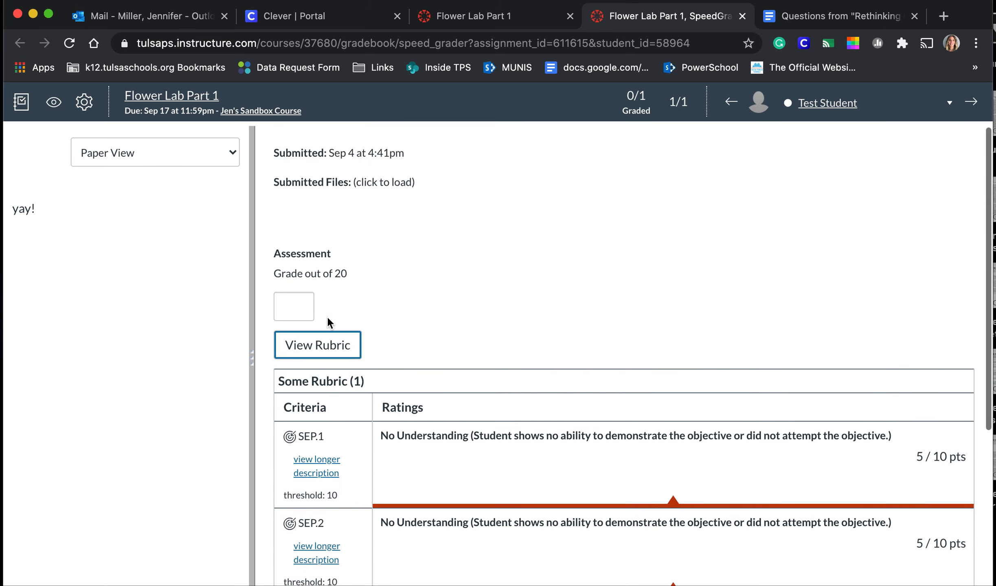
{"action": "left_click", "coordinate": [287, 308]}
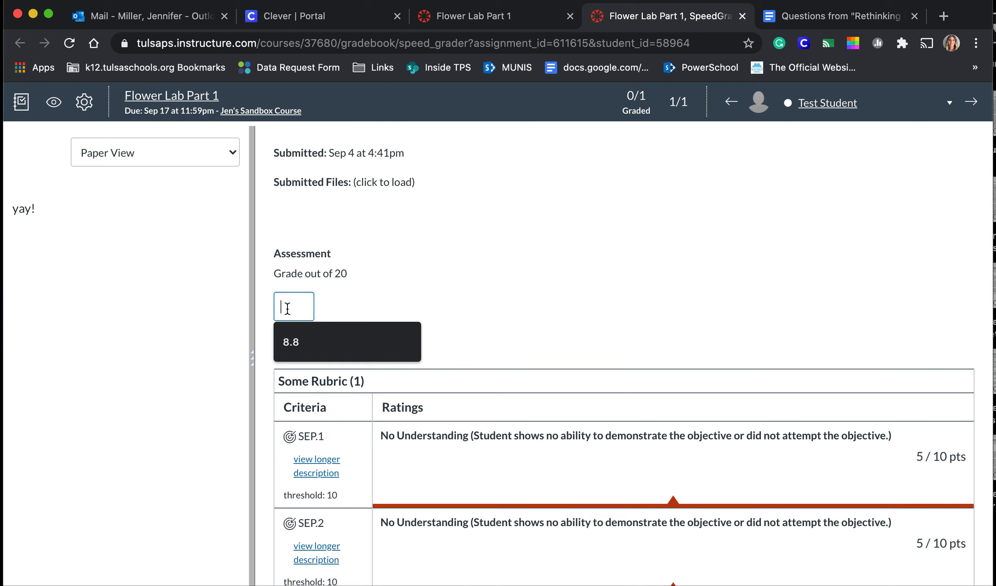
{"action": "type", "text": "10"}
{"action": "left_click", "coordinate": [451, 305]}
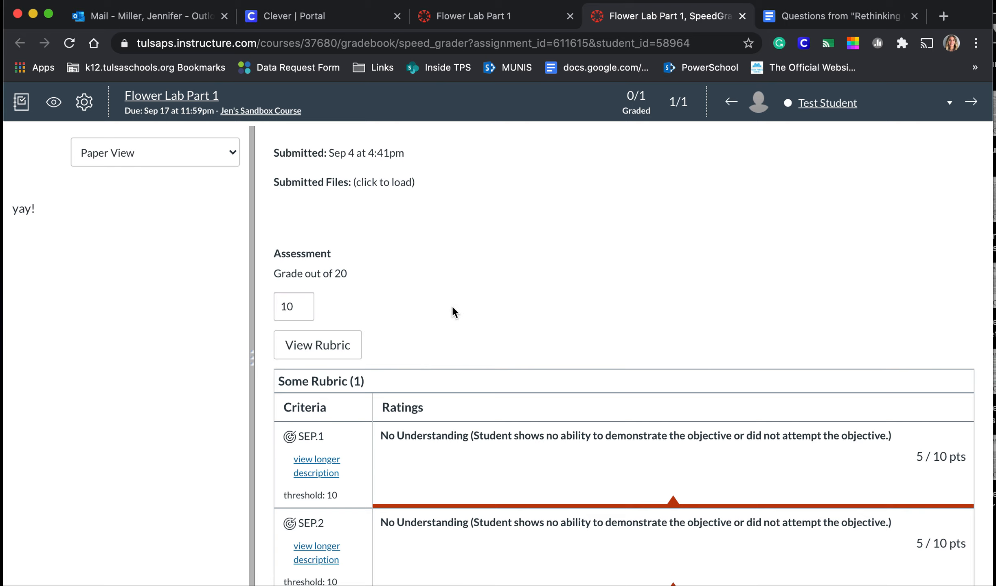
- Dictate an assignment comment with speech recognition, telling the student that nothing seems to be submitted and asking for another try
{"action": "scroll", "coordinate": [452, 307], "scroll_direction": "down", "scroll_amount": 4}
{"action": "scroll", "coordinate": [451, 305], "scroll_direction": "down", "scroll_amount": 3}
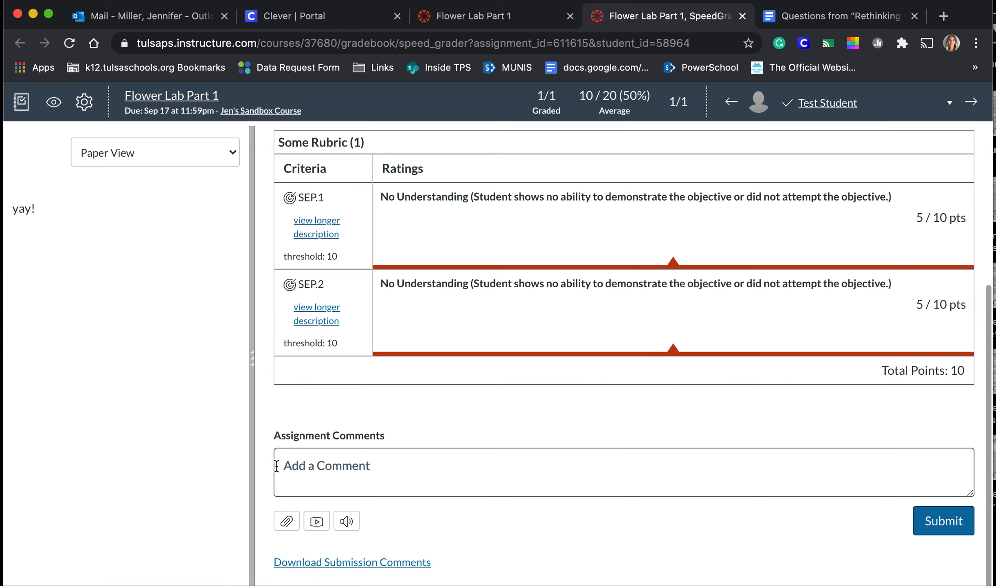
{"action": "scroll", "coordinate": [419, 454], "scroll_direction": "up", "scroll_amount": 4}
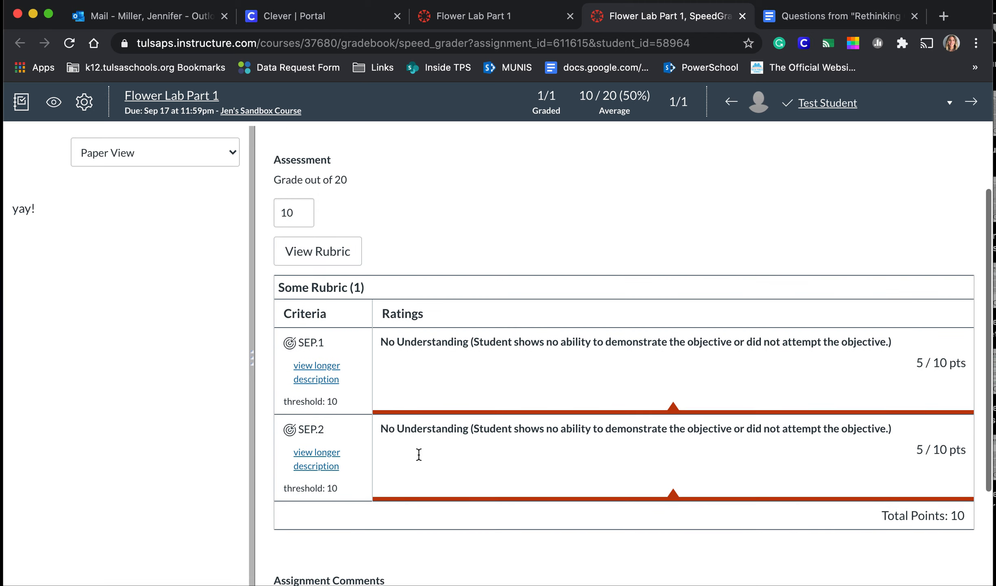
{"action": "scroll", "coordinate": [418, 455], "scroll_direction": "down", "scroll_amount": 2}
{"action": "scroll", "coordinate": [419, 455], "scroll_direction": "down", "scroll_amount": 2}
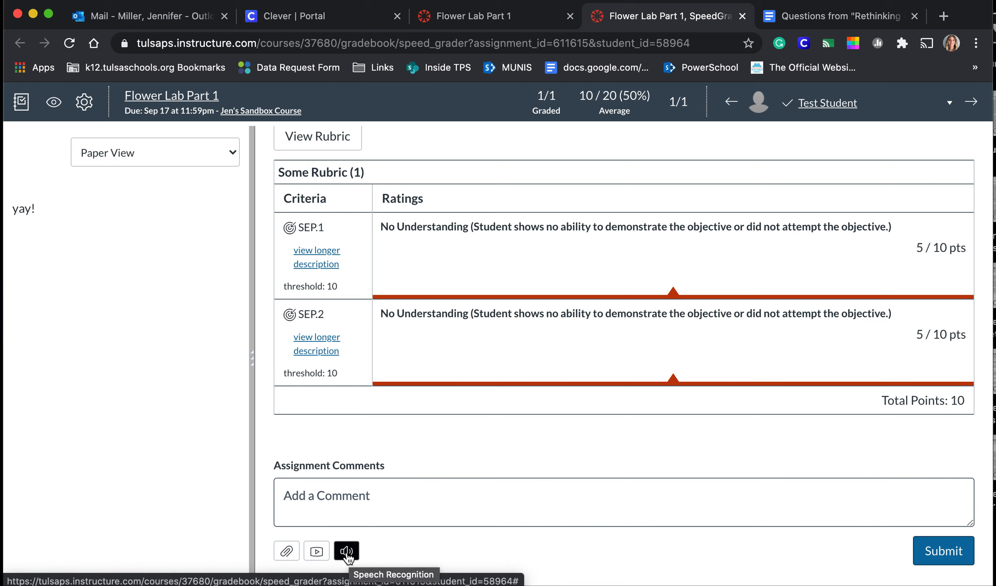
{"action": "left_click", "coordinate": [345, 550]}
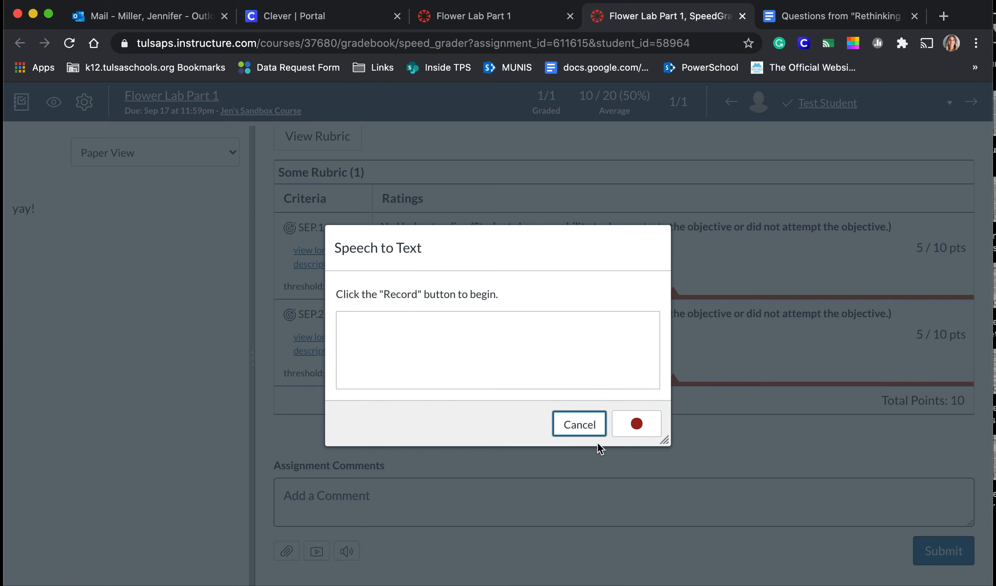
{"action": "left_click", "coordinate": [636, 425]}
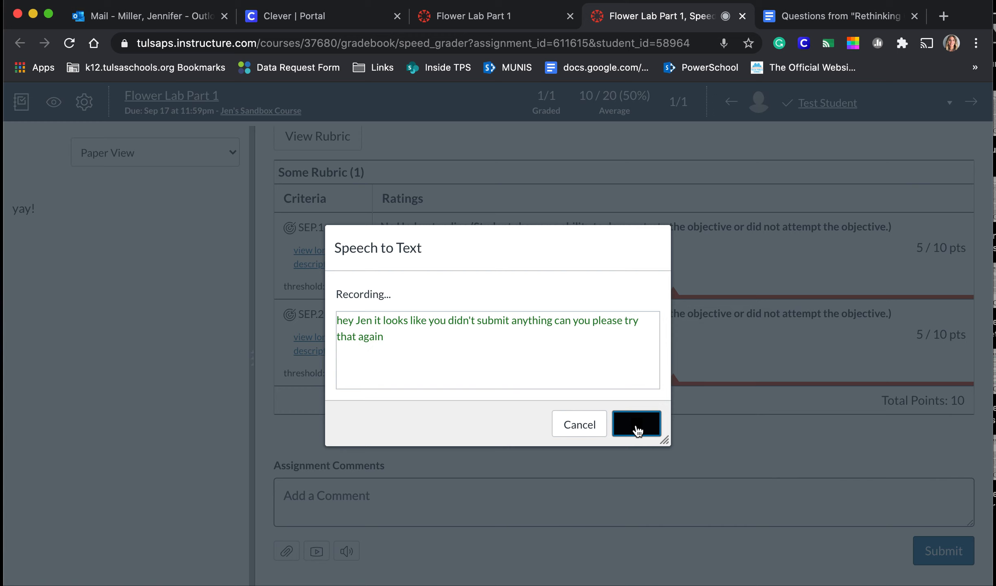
{"action": "left_click", "coordinate": [636, 424]}
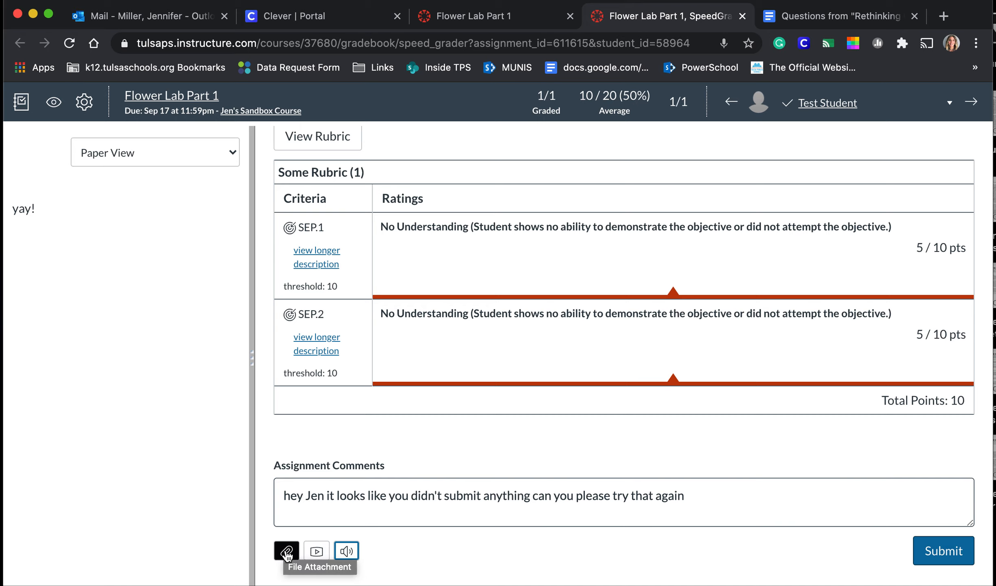
- Record a short webcam video comment, save it and submit it together with the dictated assignment comment
{"action": "left_click", "coordinate": [315, 552]}
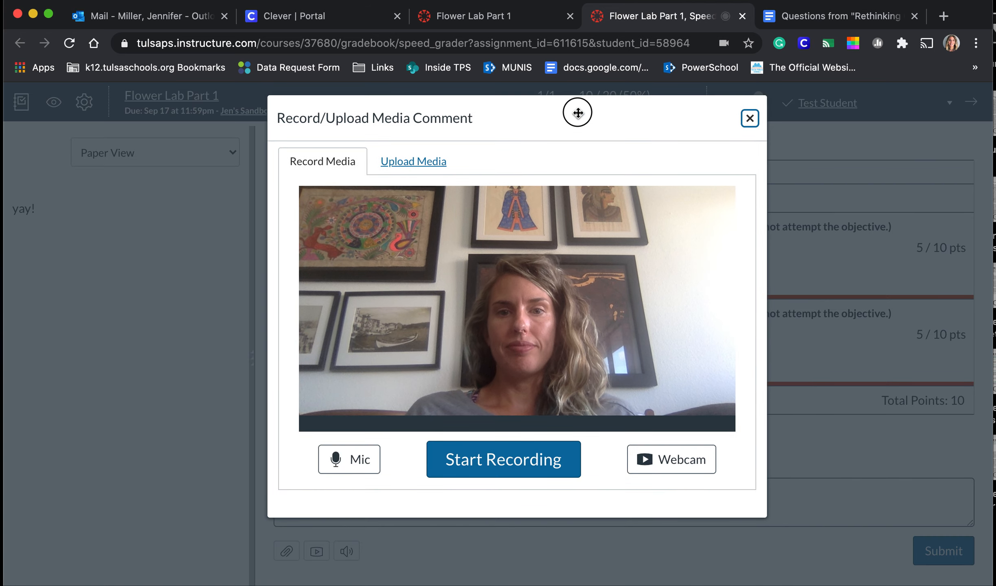
{"action": "left_click", "coordinate": [491, 462]}
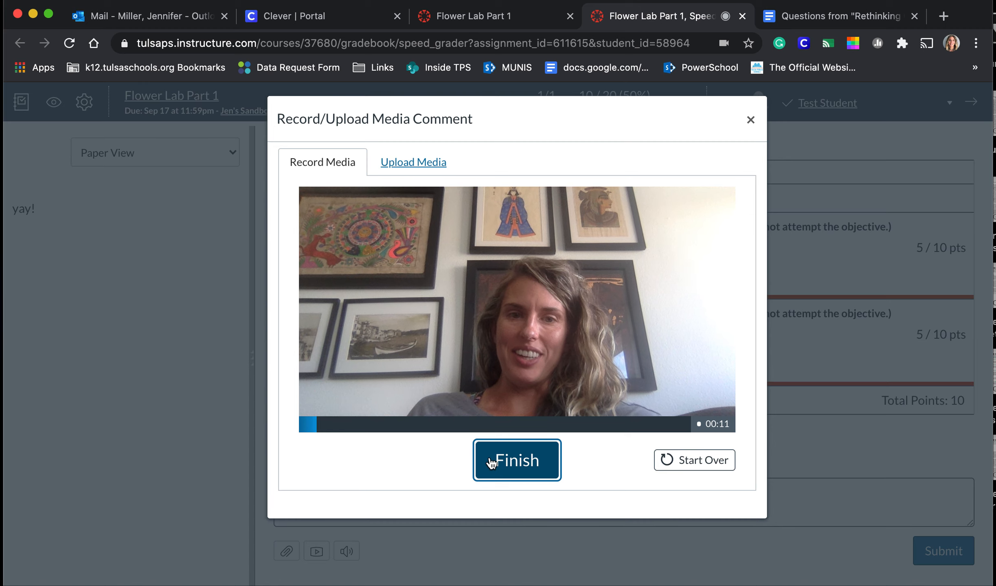
{"action": "left_click", "coordinate": [491, 463]}
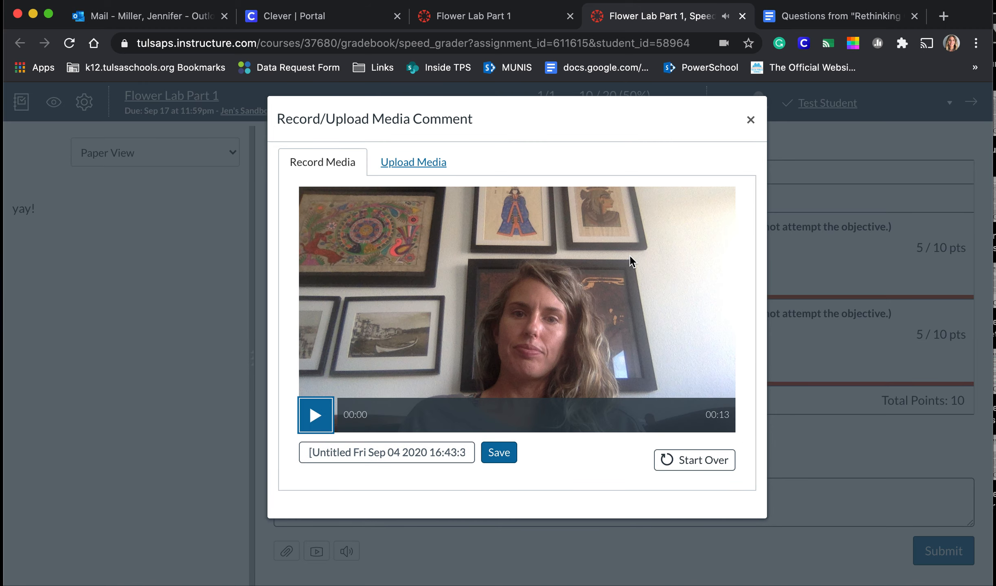
{"action": "left_click", "coordinate": [494, 461]}
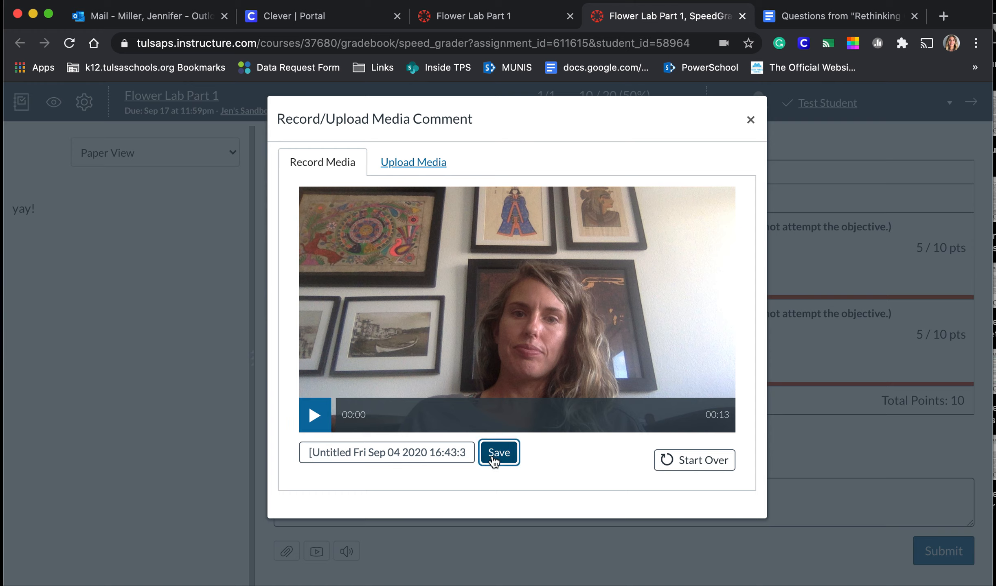
{"action": "left_click", "coordinate": [503, 455]}
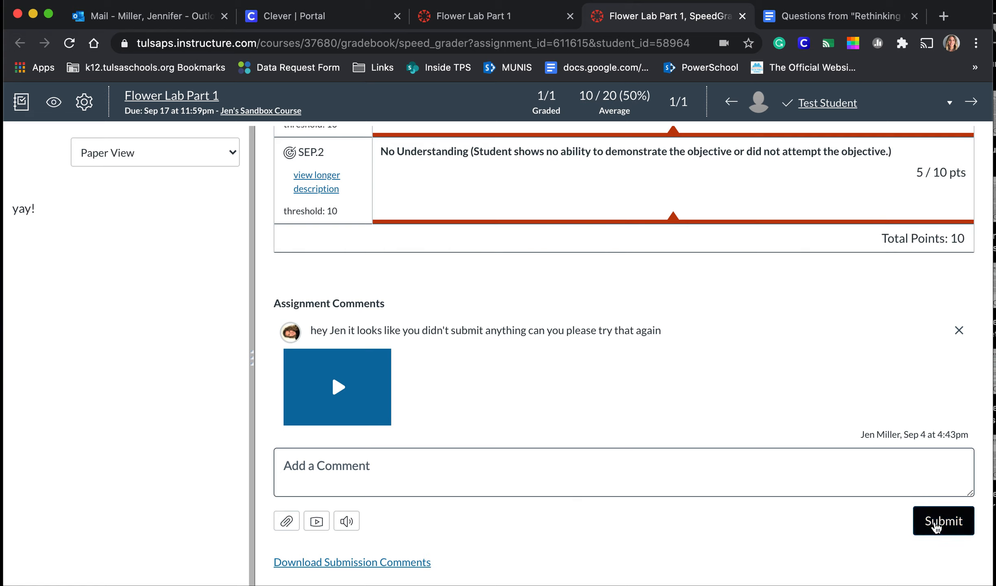
{"action": "left_click", "coordinate": [935, 526]}
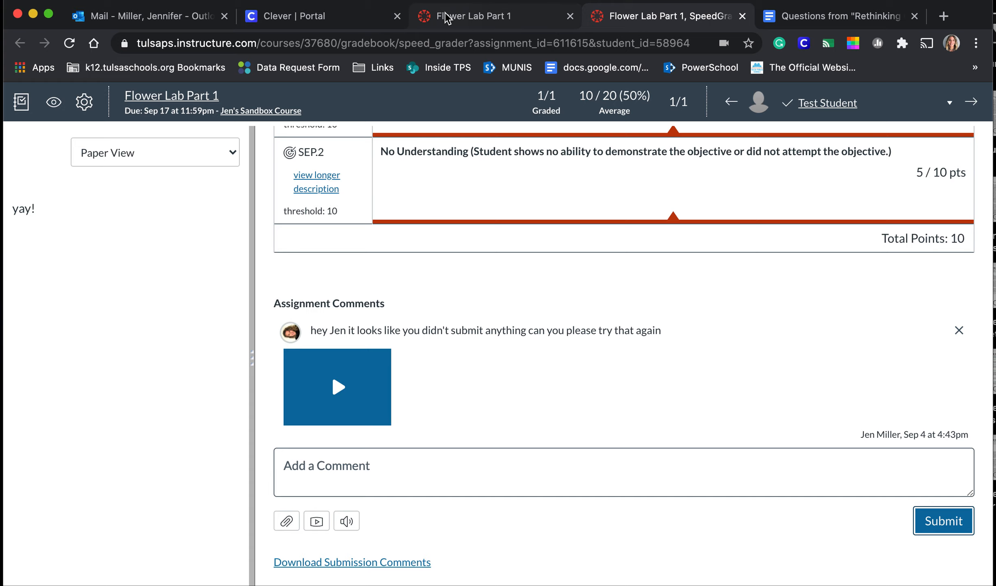
- Narrow the grading area again and review the entered grade, rubric ratings and assignment comments
{"action": "left_click_drag", "start_coordinate": [253, 362], "coordinate": [696, 341]}
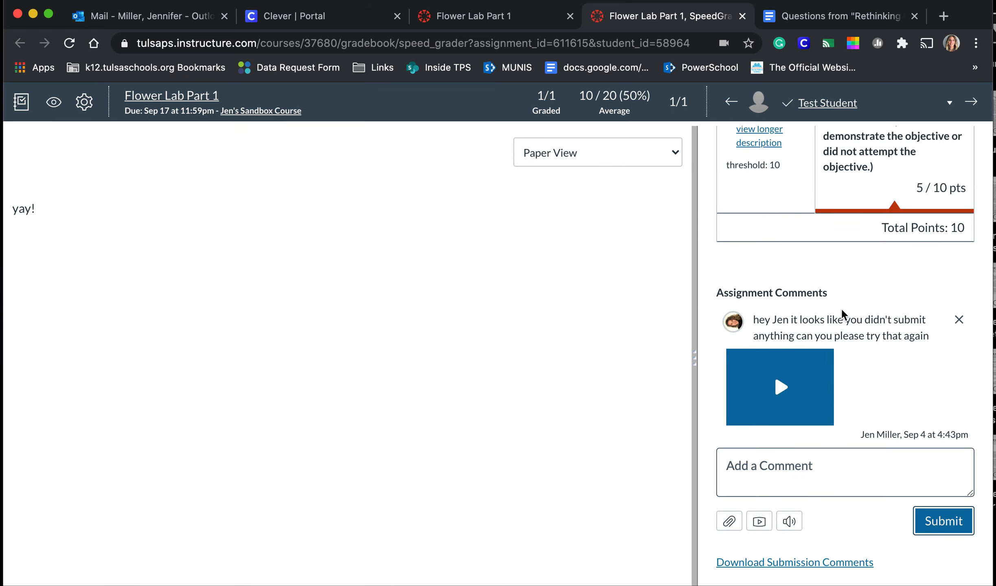
{"action": "scroll", "coordinate": [841, 315], "scroll_direction": "up", "scroll_amount": 8}
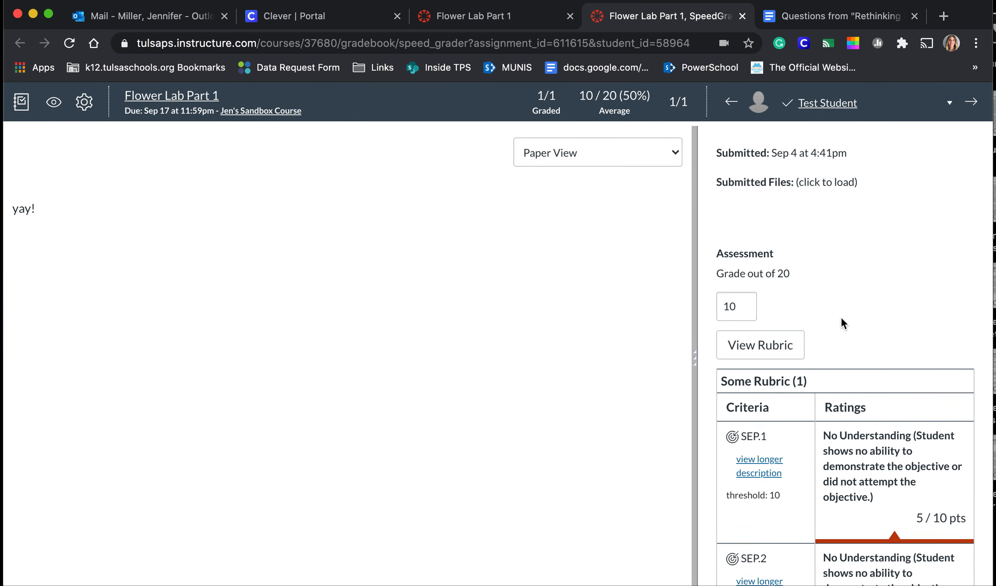
{"action": "scroll", "coordinate": [841, 316], "scroll_direction": "down", "scroll_amount": 8}
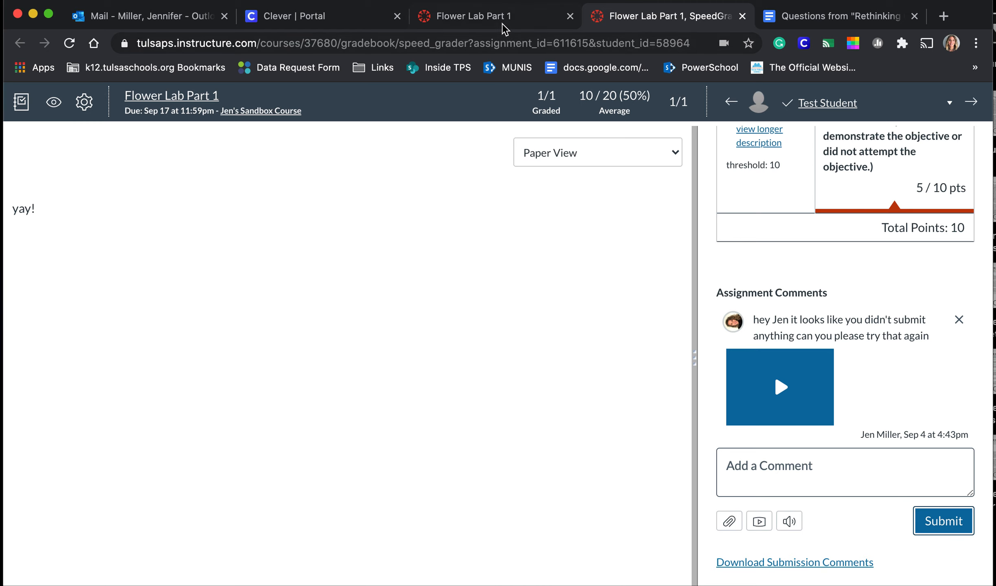
- View the Learning Mastery results in the course grades, compare them with the traditional Gradebook and return to Learning Mastery
{"action": "left_click", "coordinate": [488, 18]}
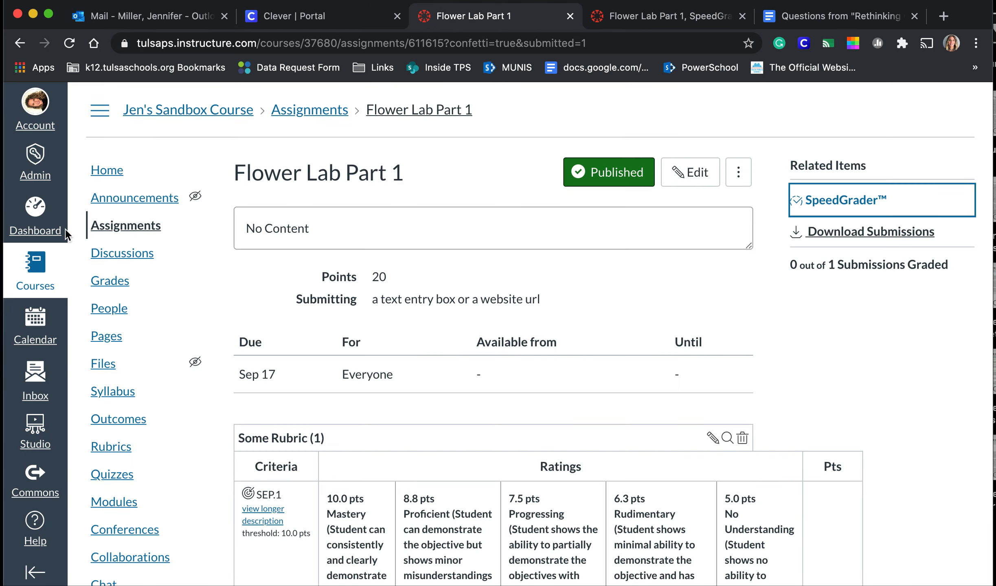
{"action": "left_click", "coordinate": [119, 283]}
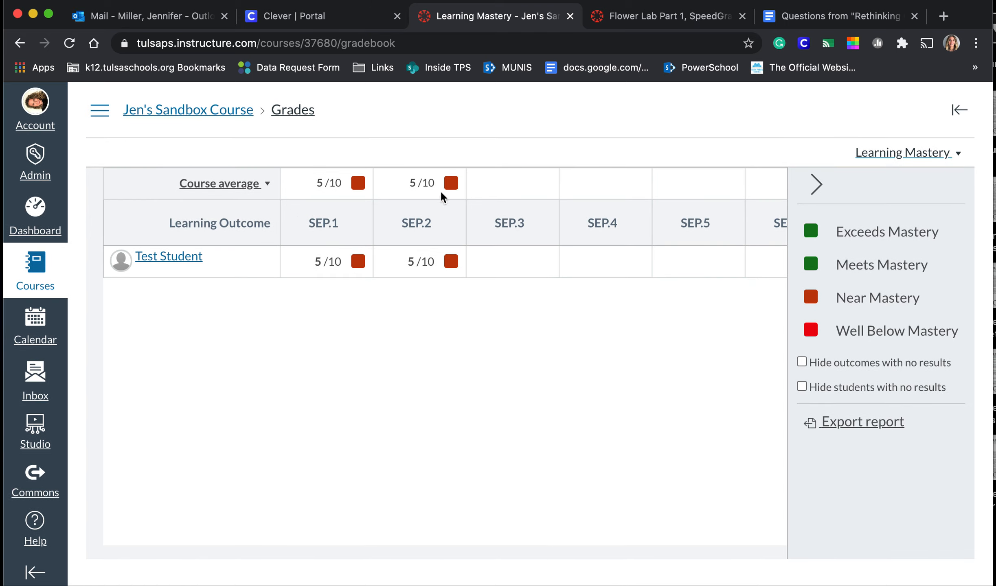
{"action": "left_click", "coordinate": [888, 156]}
{"action": "left_click", "coordinate": [878, 189]}
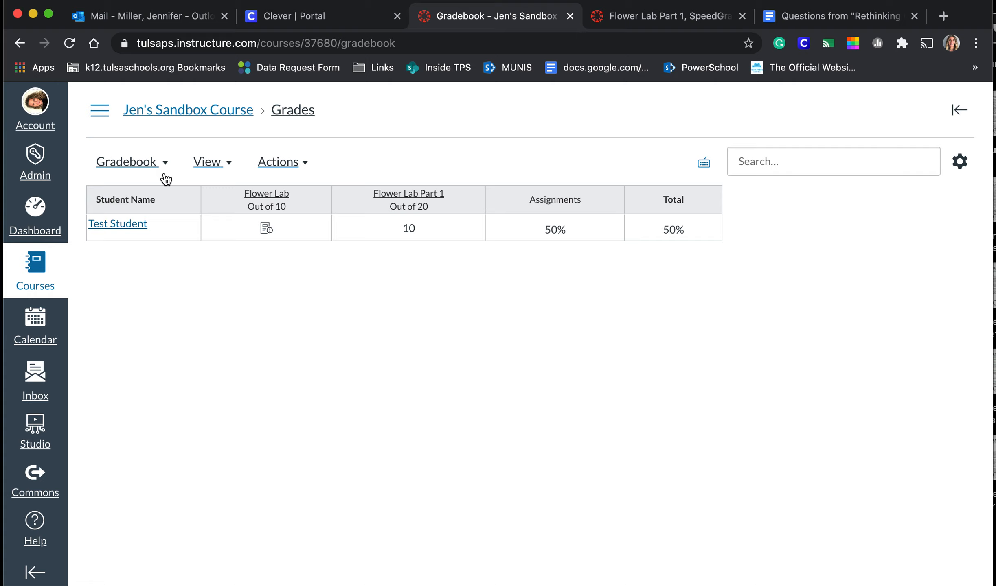
{"action": "left_click", "coordinate": [144, 162]}
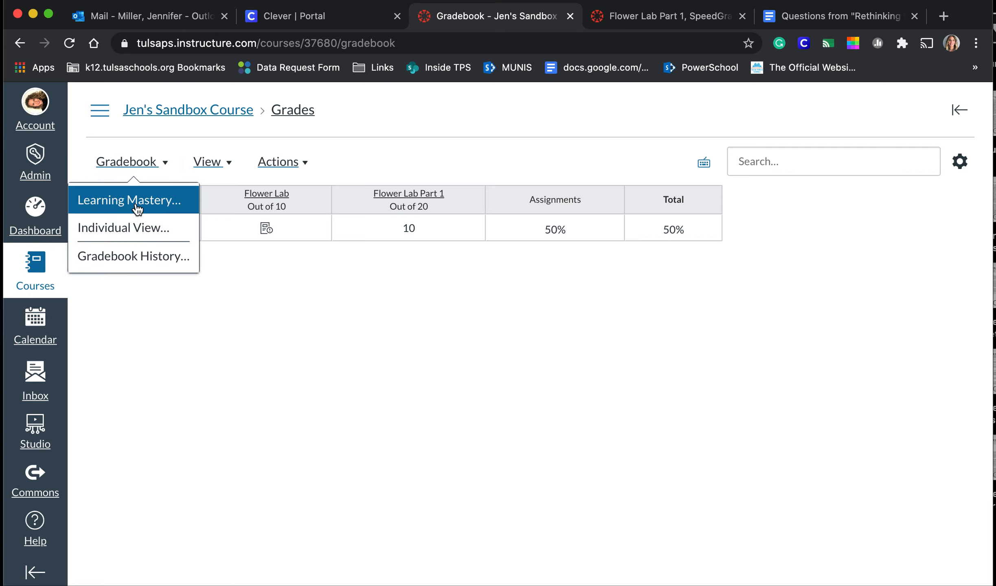
{"action": "left_click", "coordinate": [137, 200]}
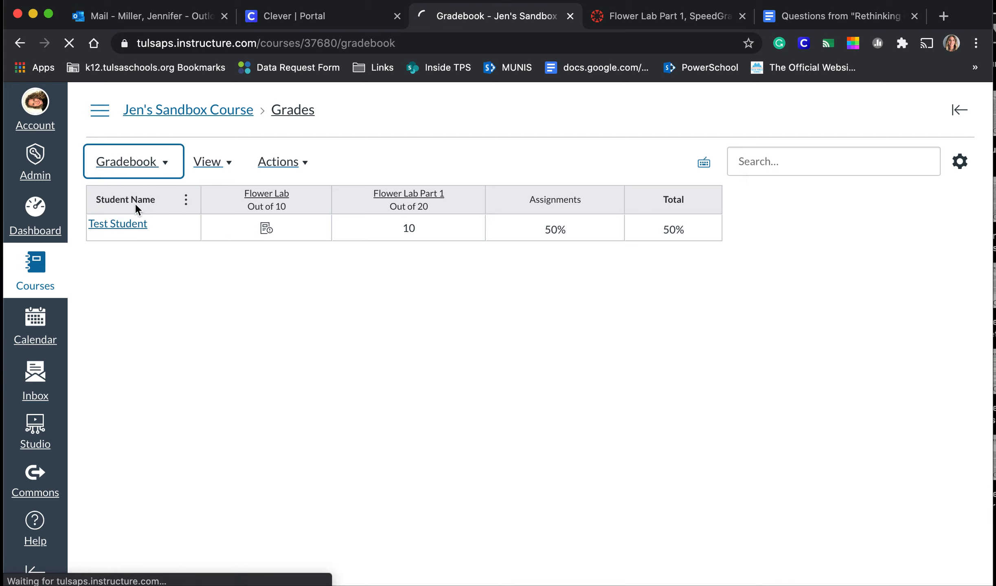